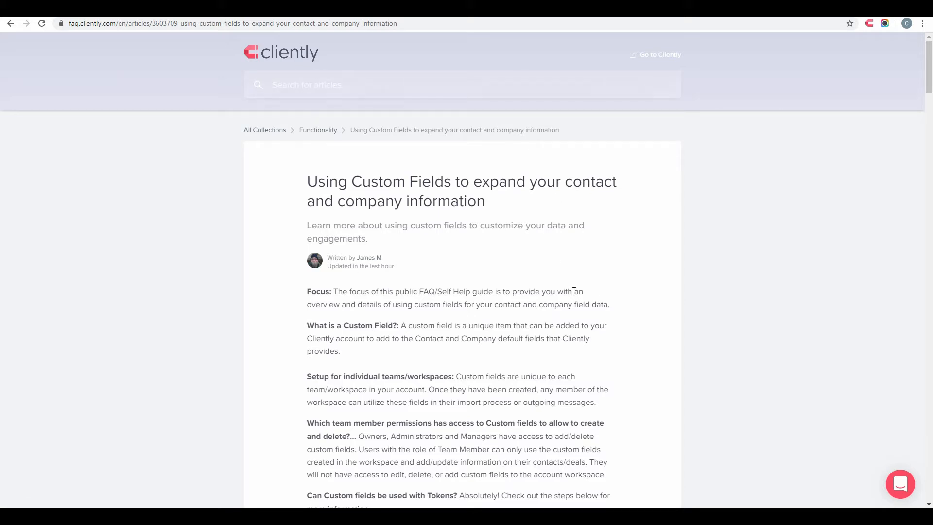
Read the custom fields help article's sections on individual workspace setup and on which team member permissions allow creating and deleting fields
{"action": "scroll", "coordinate": [618, 280], "scroll_direction": "down", "scroll_amount": 2}
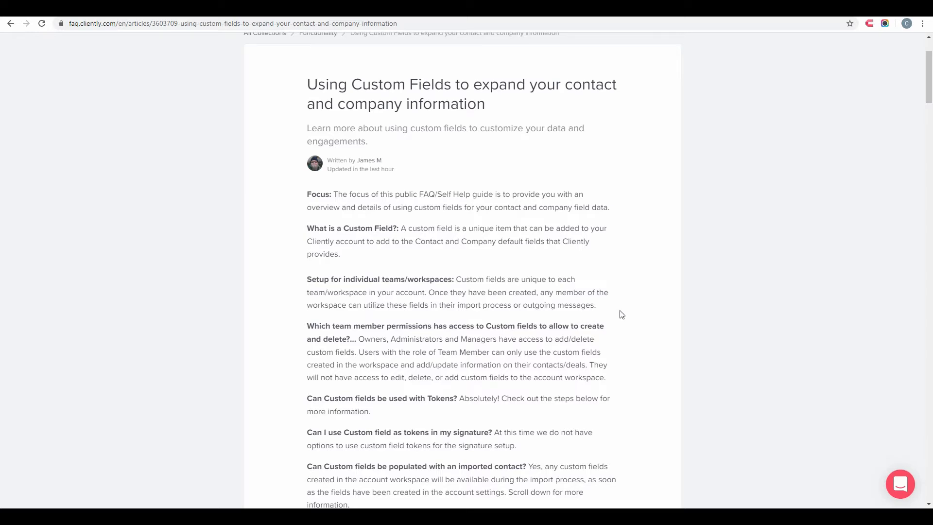
{"action": "scroll", "coordinate": [644, 312], "scroll_direction": "down", "scroll_amount": 1}
{"action": "left_click_drag", "start_coordinate": [339, 227], "coordinate": [469, 231]}
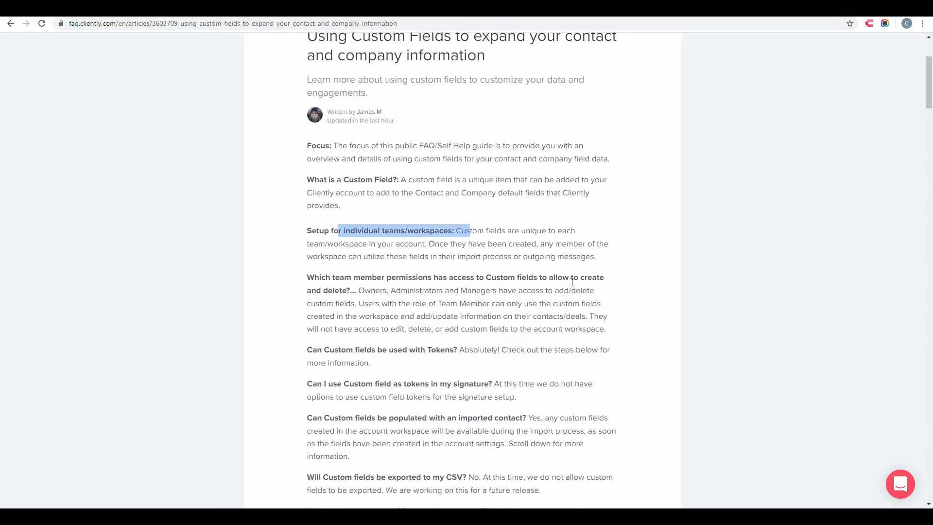
{"action": "scroll", "coordinate": [571, 279], "scroll_direction": "down", "scroll_amount": 1}
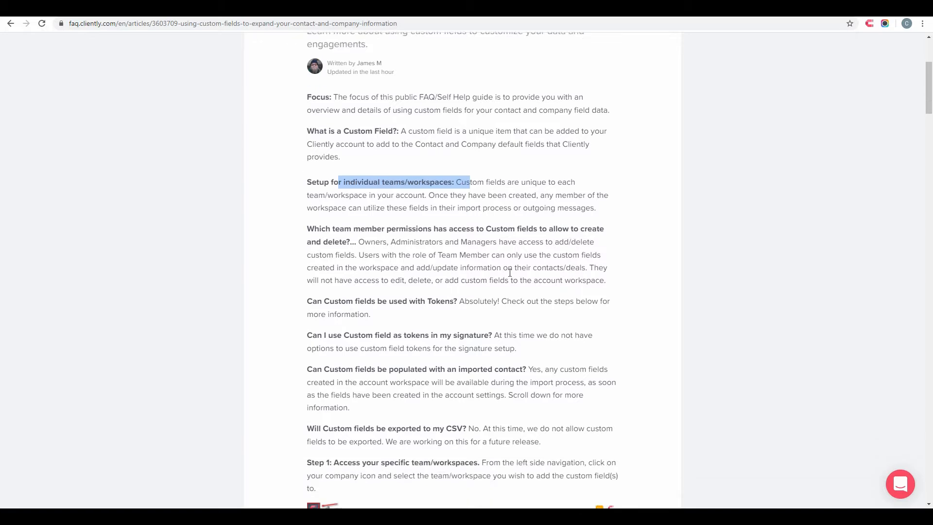
{"action": "left_click_drag", "start_coordinate": [353, 230], "coordinate": [523, 240]}
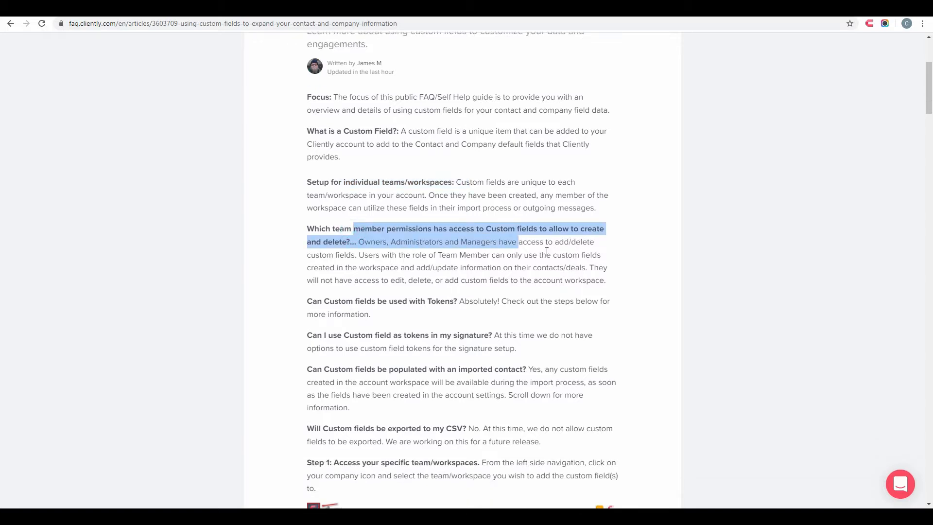
{"action": "left_click", "coordinate": [387, 241]}
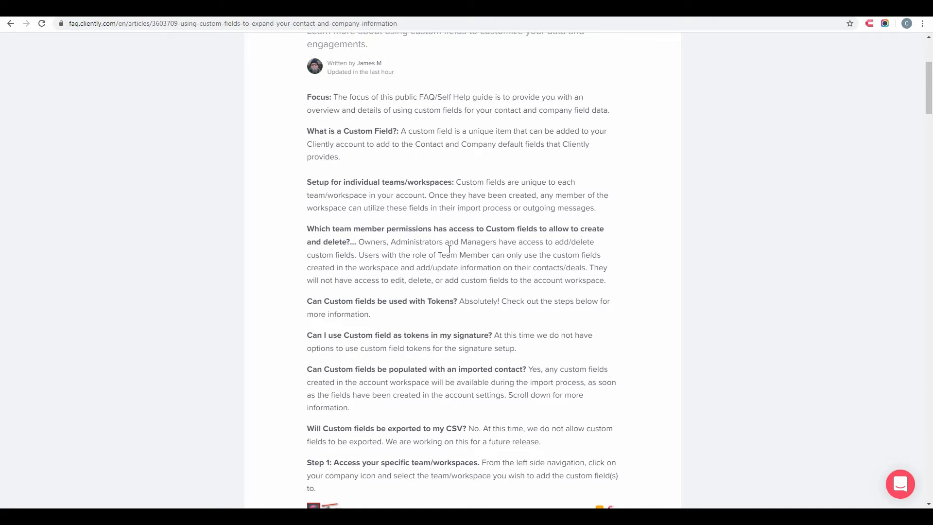
Read the article's answers on using custom fields with tokens, signatures, imported contacts and CSV export, continuing to the setup steps
{"action": "scroll", "coordinate": [464, 241], "scroll_direction": "down", "scroll_amount": 1}
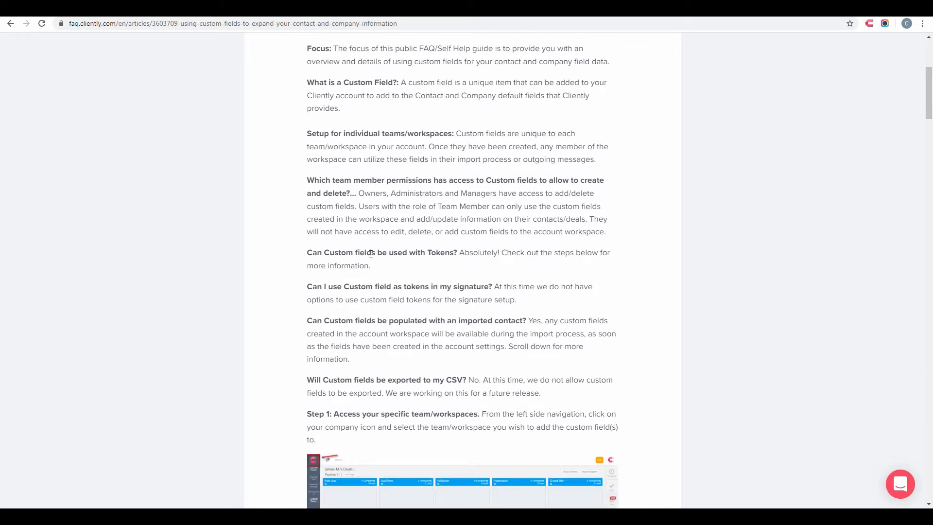
{"action": "left_click_drag", "start_coordinate": [370, 254], "coordinate": [478, 254]}
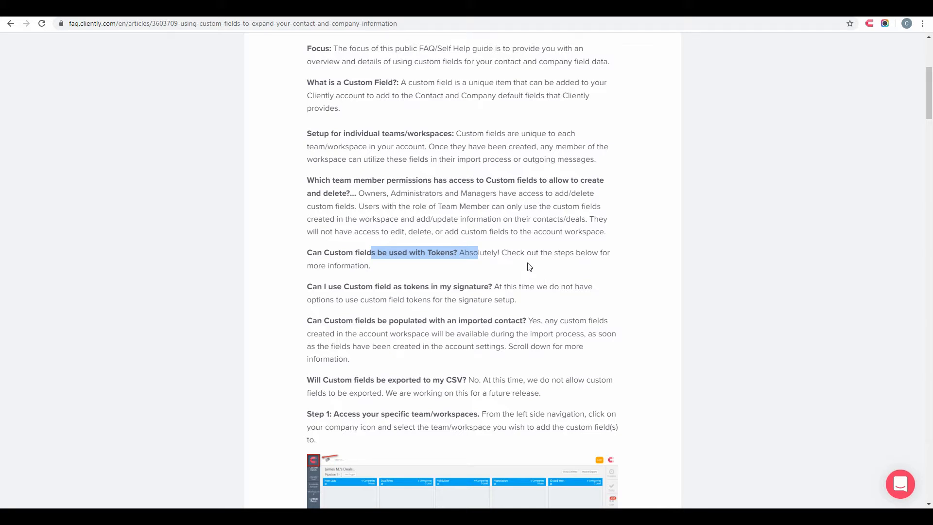
{"action": "scroll", "coordinate": [529, 266], "scroll_direction": "down", "scroll_amount": 1}
{"action": "left_click_drag", "start_coordinate": [365, 238], "coordinate": [500, 238]}
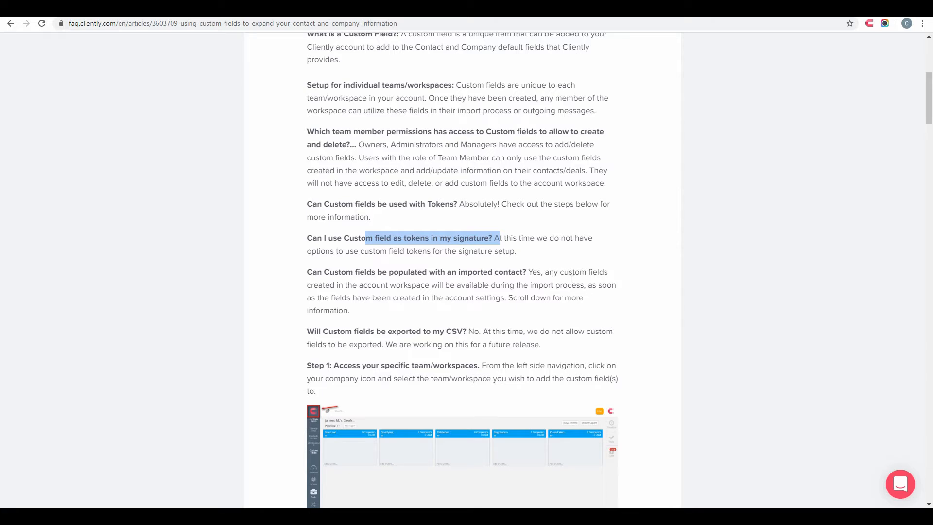
{"action": "scroll", "coordinate": [572, 279], "scroll_direction": "down", "scroll_amount": 1}
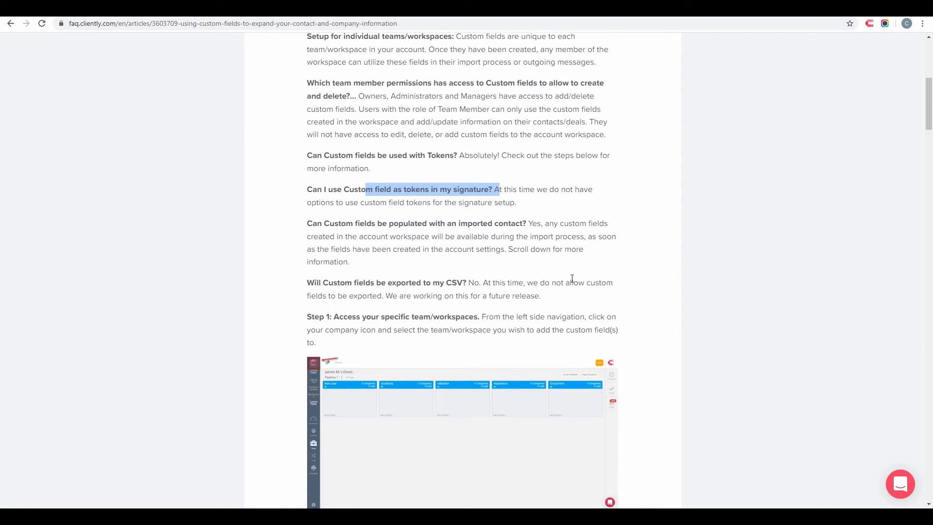
{"action": "left_click_drag", "start_coordinate": [466, 283], "coordinate": [524, 282]}
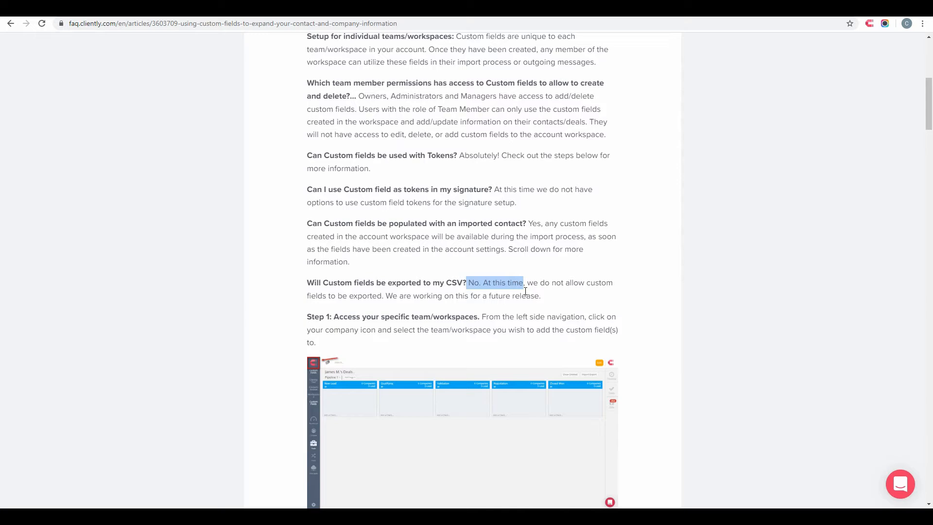
{"action": "scroll", "coordinate": [529, 277], "scroll_direction": "down", "scroll_amount": 4}
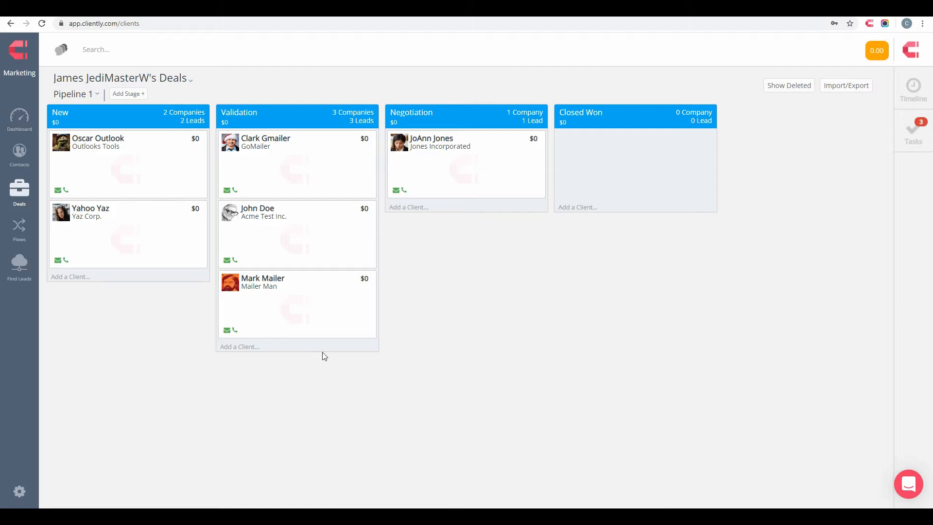
Check the list of available workspaces and remain in the Marketing workspace
{"action": "left_click", "coordinate": [22, 55]}
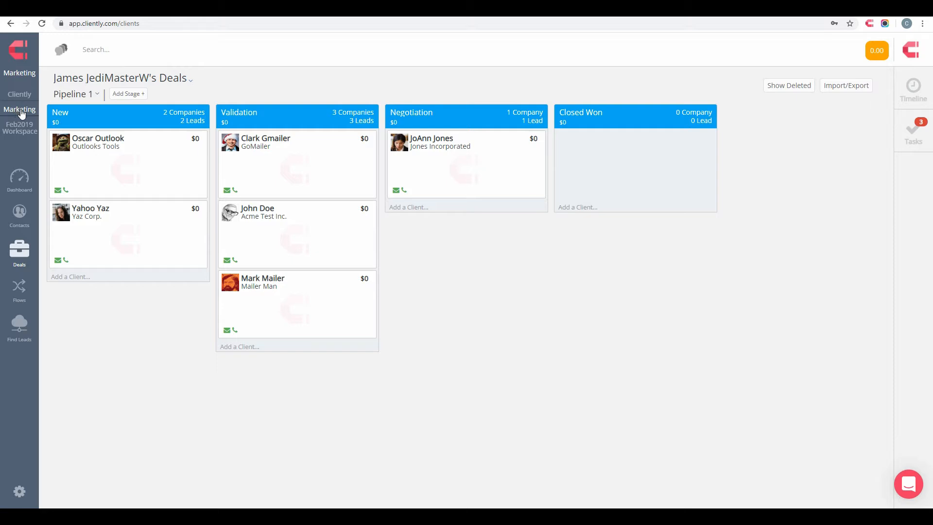
{"action": "left_click", "coordinate": [132, 336]}
{"action": "left_click", "coordinate": [16, 68]}
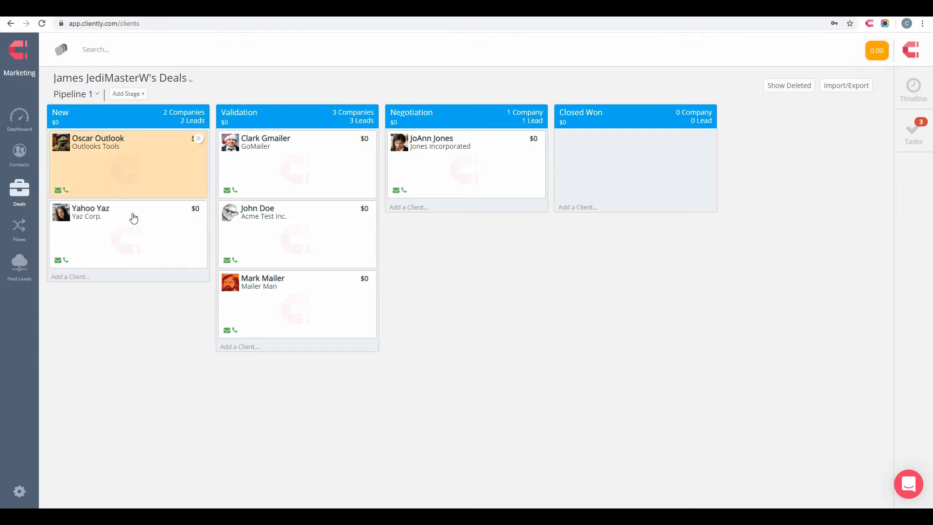
Open the workspace's Custom Fields settings and view both the contact and company field lists, ending on the contact list
{"action": "left_click", "coordinate": [20, 492]}
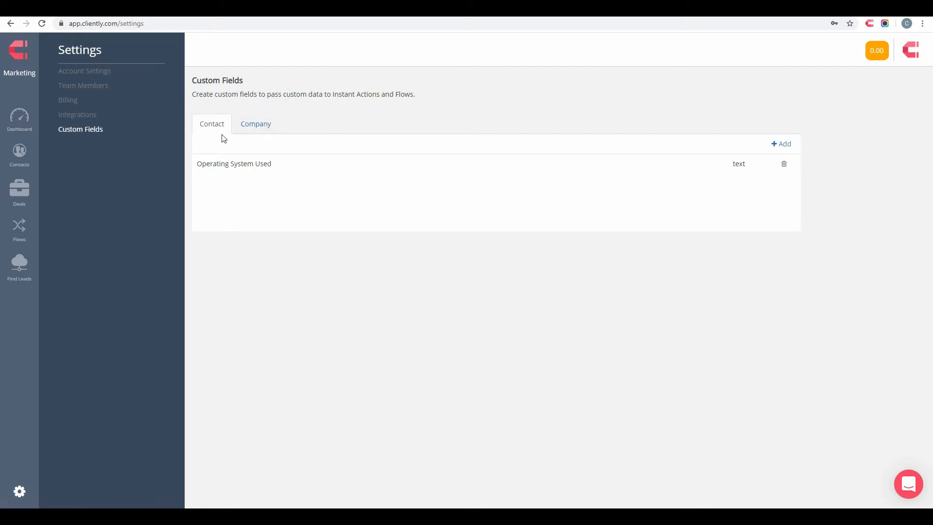
{"action": "left_click", "coordinate": [258, 126]}
{"action": "left_click", "coordinate": [211, 126]}
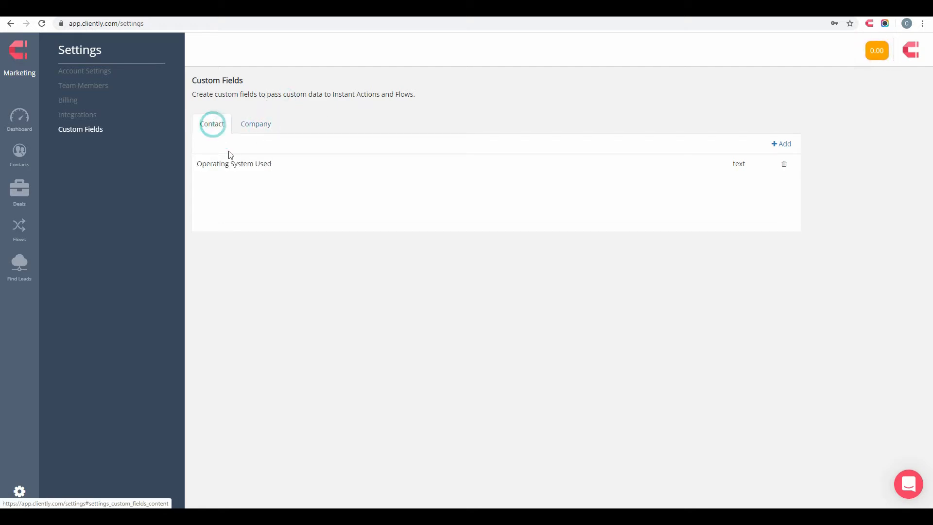
{"action": "left_click", "coordinate": [256, 127]}
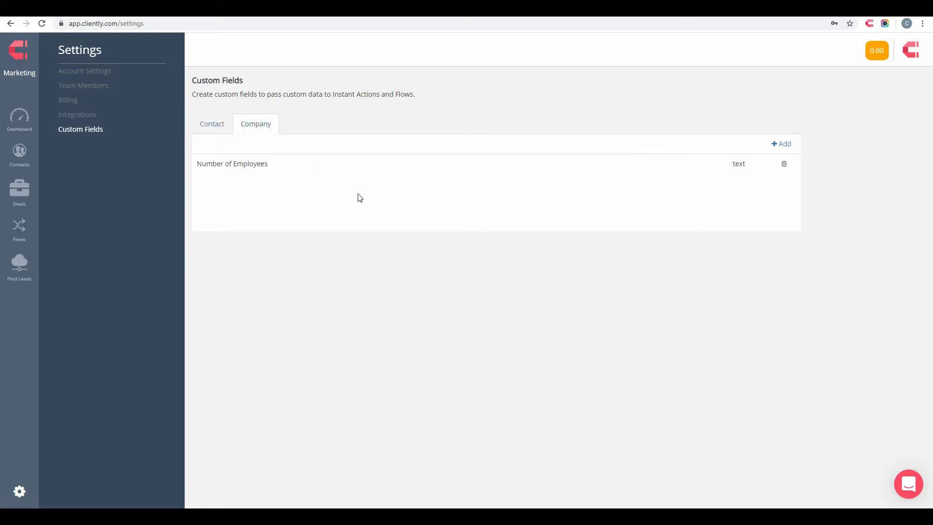
{"action": "left_click", "coordinate": [211, 125]}
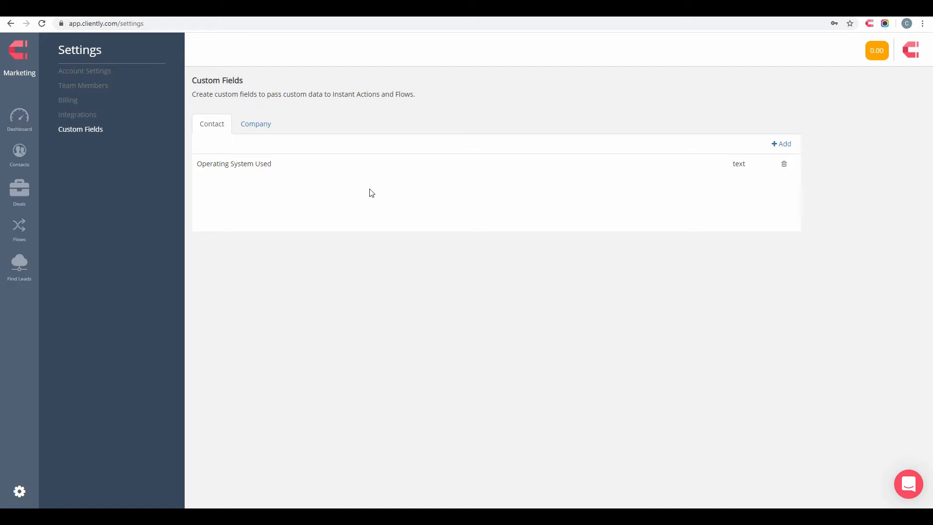
Examine the Text, Number and Date types and the field name entry for a new contact custom field, and leave without saving
{"action": "left_click", "coordinate": [782, 144]}
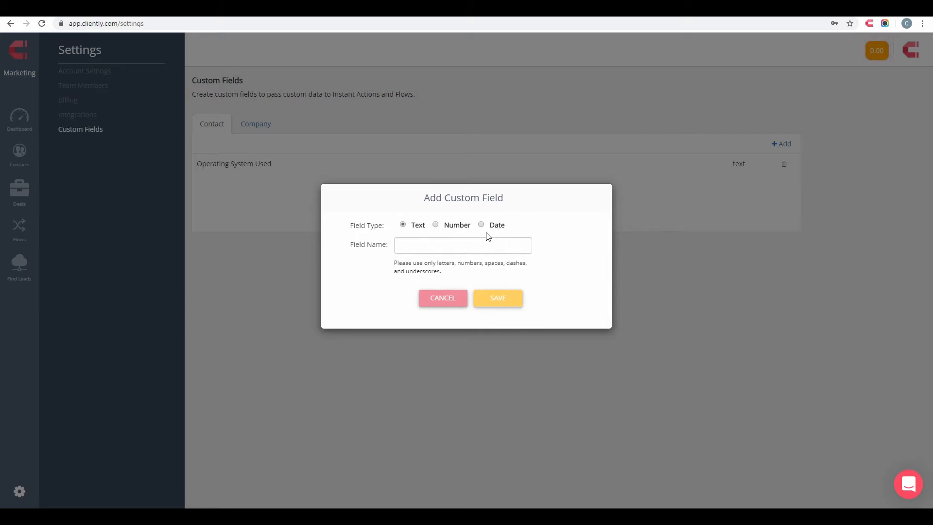
{"action": "left_click", "coordinate": [417, 248]}
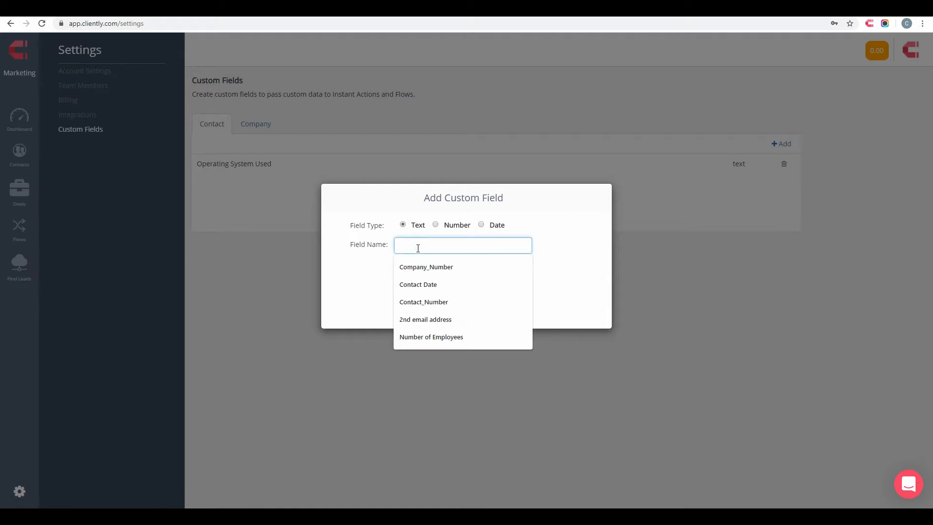
{"action": "left_click", "coordinate": [573, 255]}
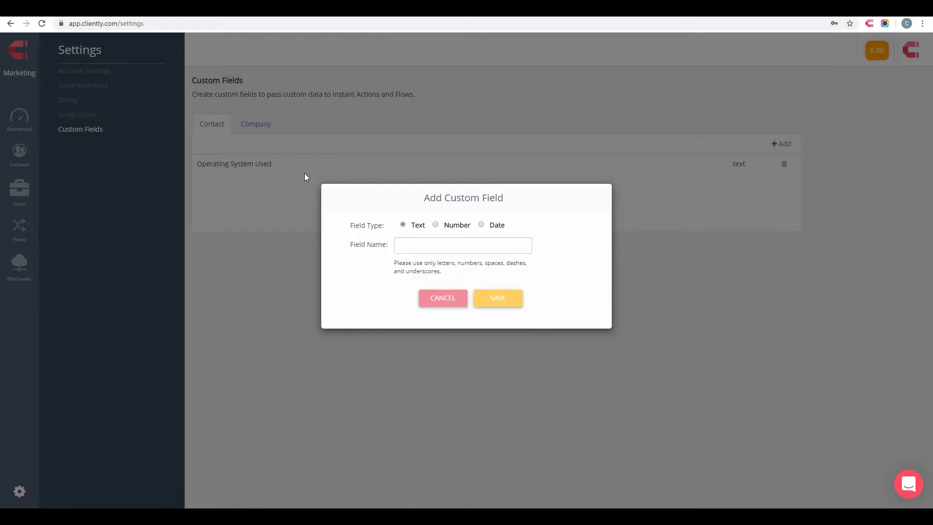
{"action": "left_click", "coordinate": [460, 225]}
{"action": "left_click", "coordinate": [496, 224]}
{"action": "left_click", "coordinate": [419, 249]}
{"action": "left_click", "coordinate": [377, 260]}
{"action": "left_click", "coordinate": [444, 299]}
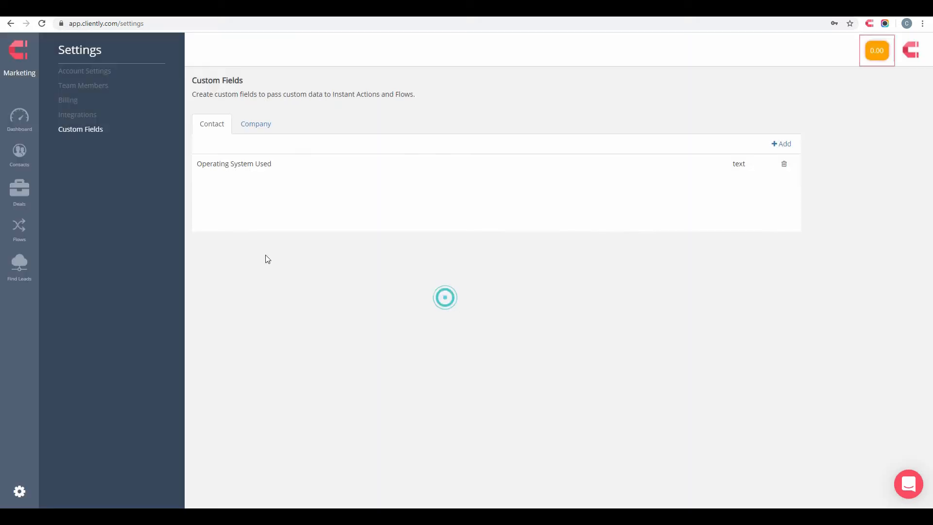
Examine the Operating System Used contact field and the Number of Employees company field in the custom field lists
{"action": "left_click_drag", "start_coordinate": [199, 167], "coordinate": [283, 177]}
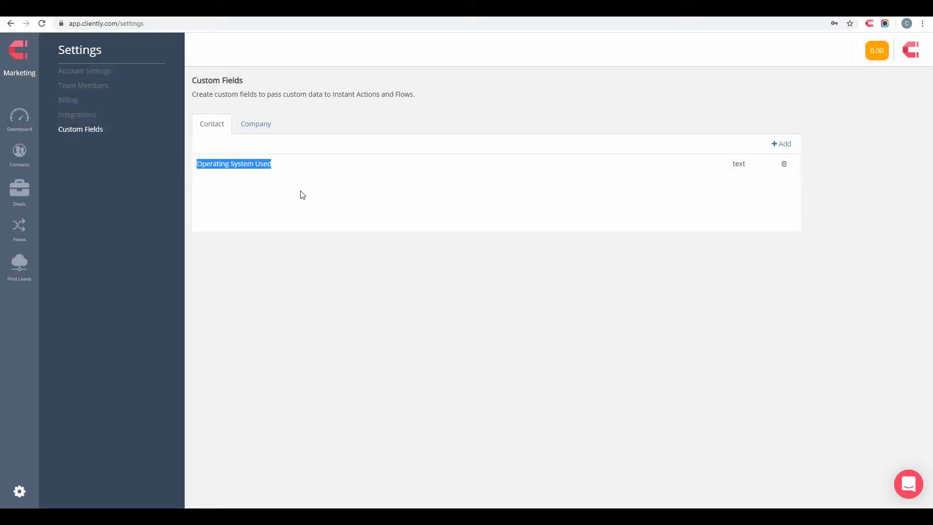
{"action": "left_click", "coordinate": [266, 125]}
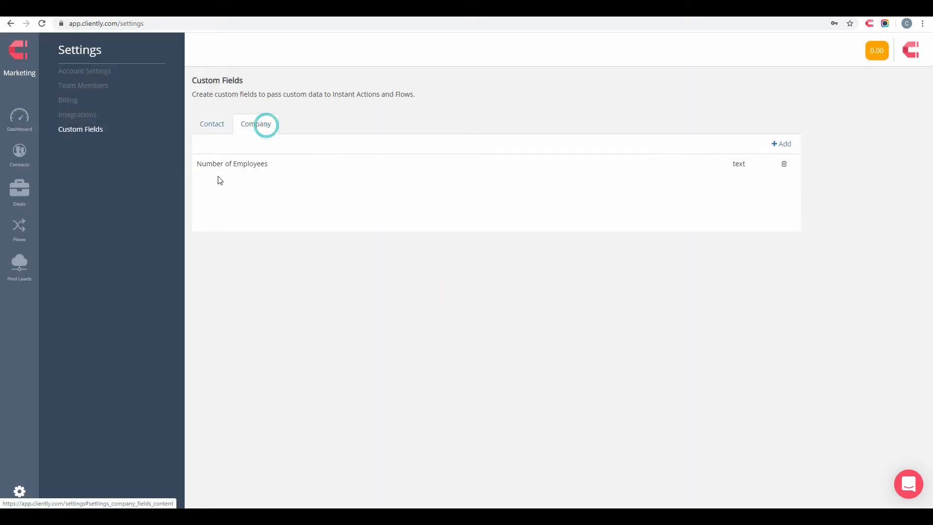
{"action": "left_click_drag", "start_coordinate": [199, 163], "coordinate": [271, 173]}
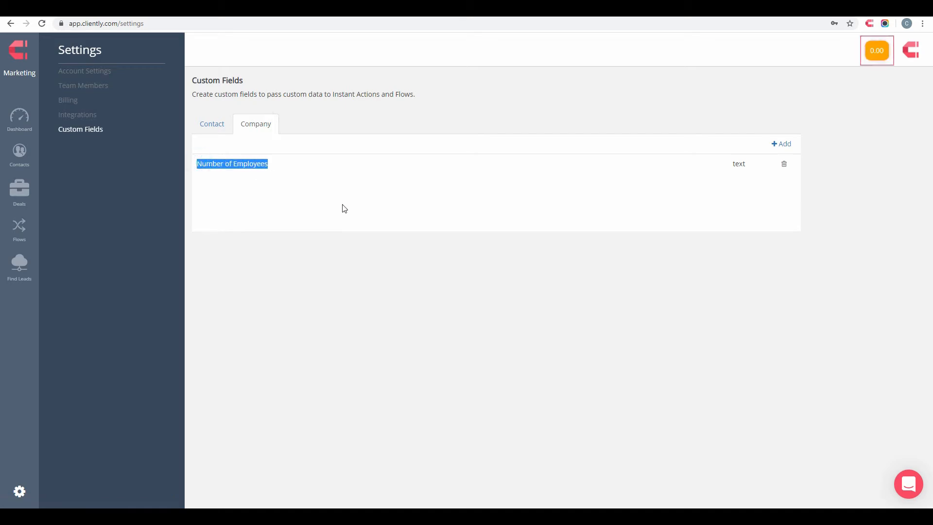
Read the deletion warning for the Operating System Used contact field and decline the deletion
{"action": "left_click", "coordinate": [214, 125]}
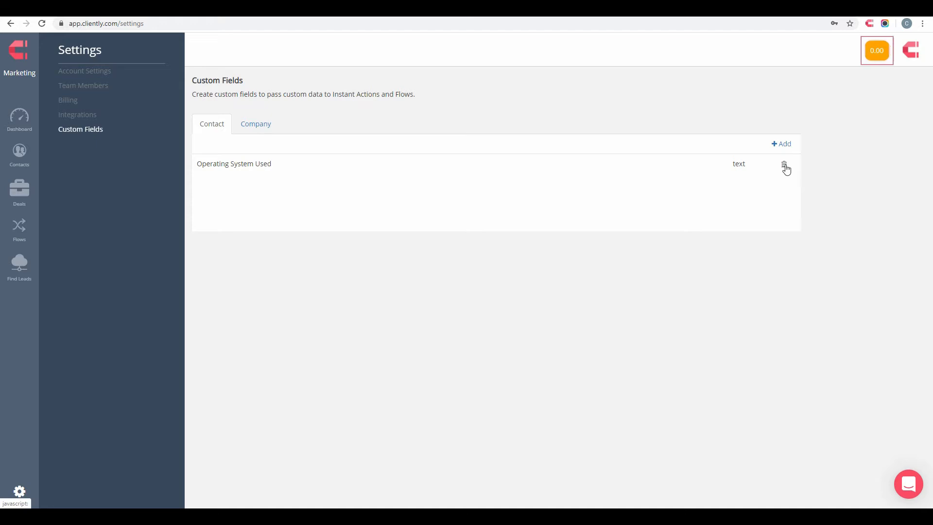
{"action": "left_click", "coordinate": [784, 165]}
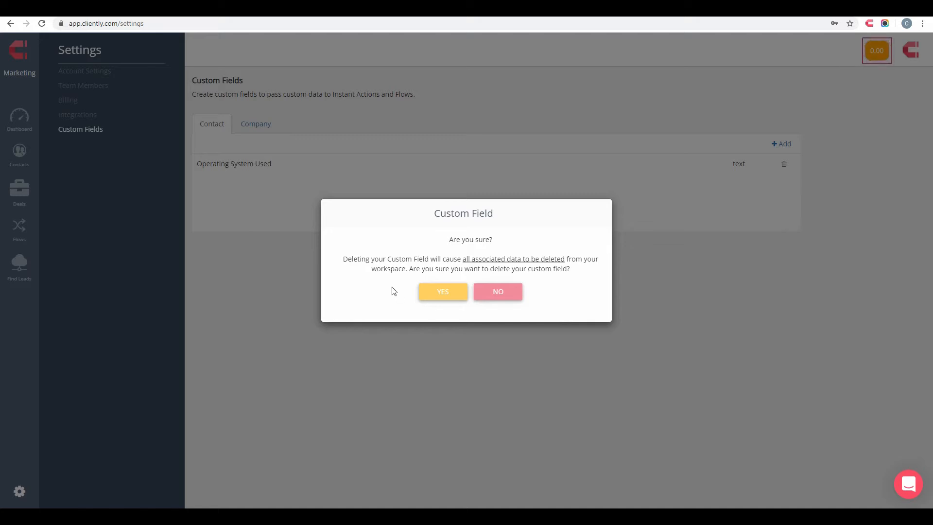
{"action": "left_click_drag", "start_coordinate": [457, 260], "coordinate": [565, 261]}
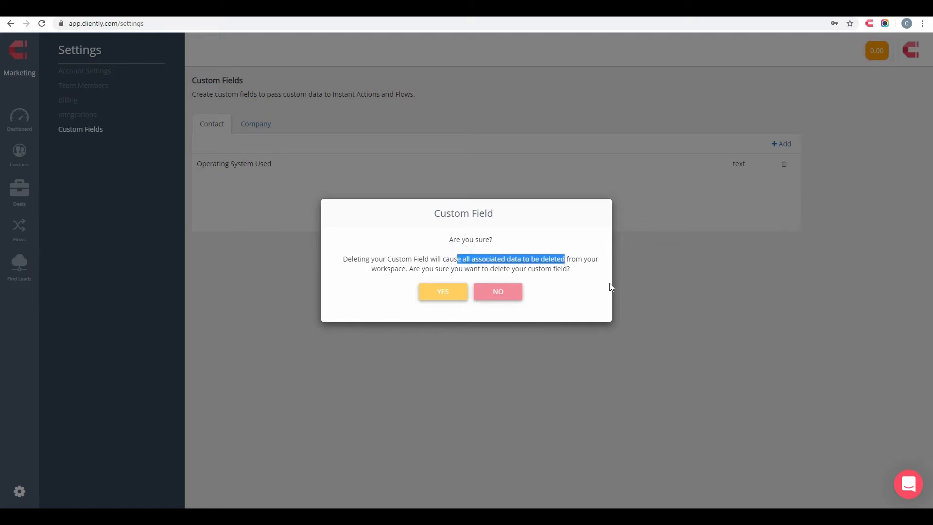
{"action": "left_click", "coordinate": [551, 307]}
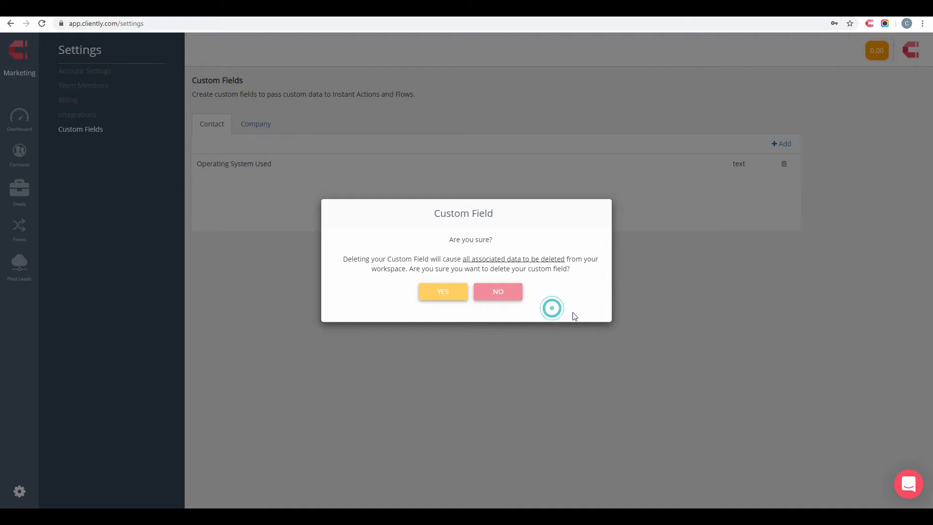
{"action": "left_click", "coordinate": [517, 298]}
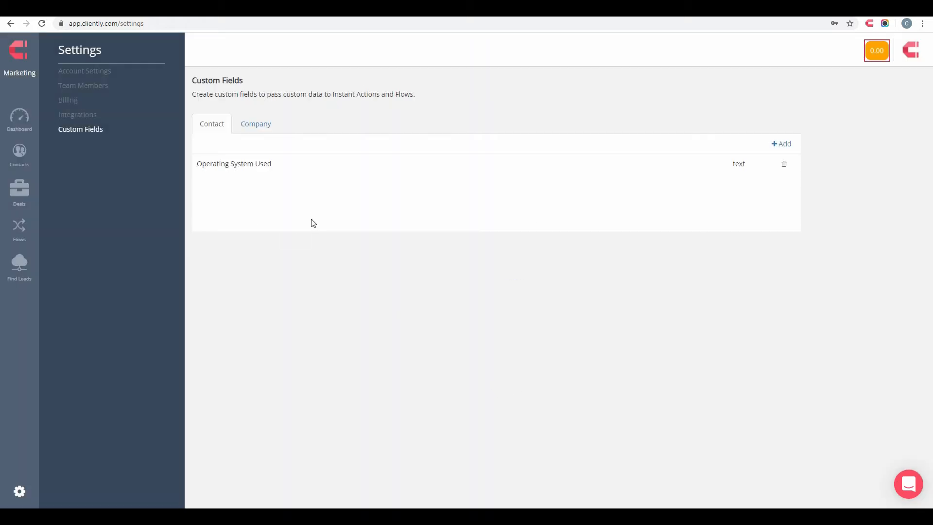
Open the Jones Incorporated deal in the Negotiation stage and examine its Operating System Used and Number of Employees custom fields
{"action": "left_click", "coordinate": [19, 196]}
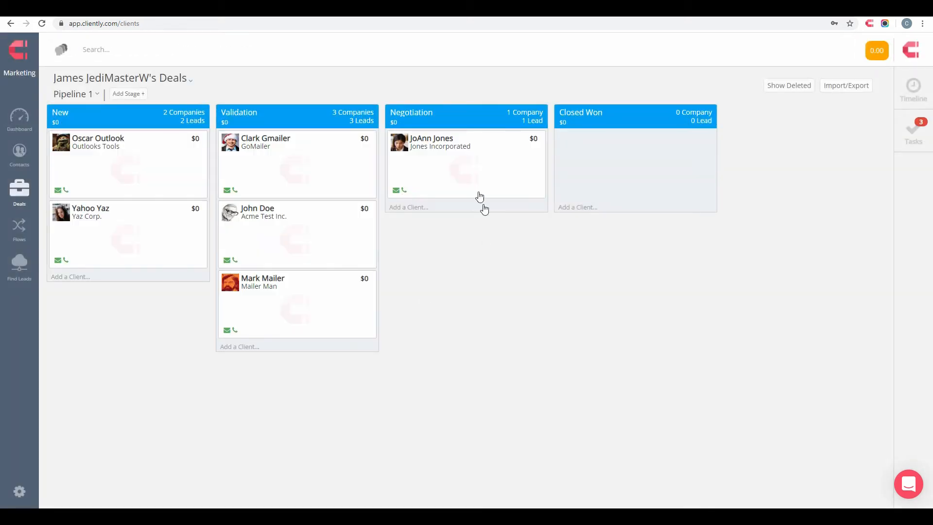
{"action": "left_click", "coordinate": [470, 163]}
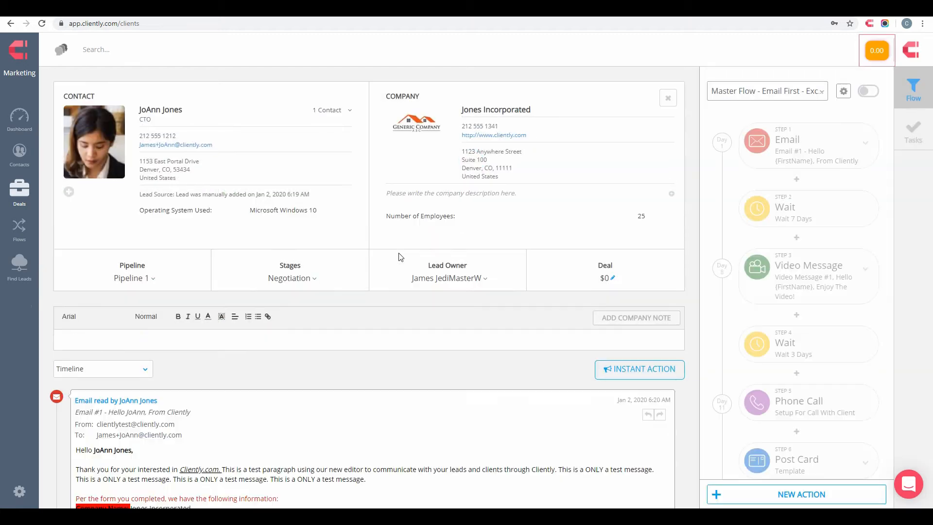
{"action": "left_click_drag", "start_coordinate": [137, 210], "coordinate": [218, 212]}
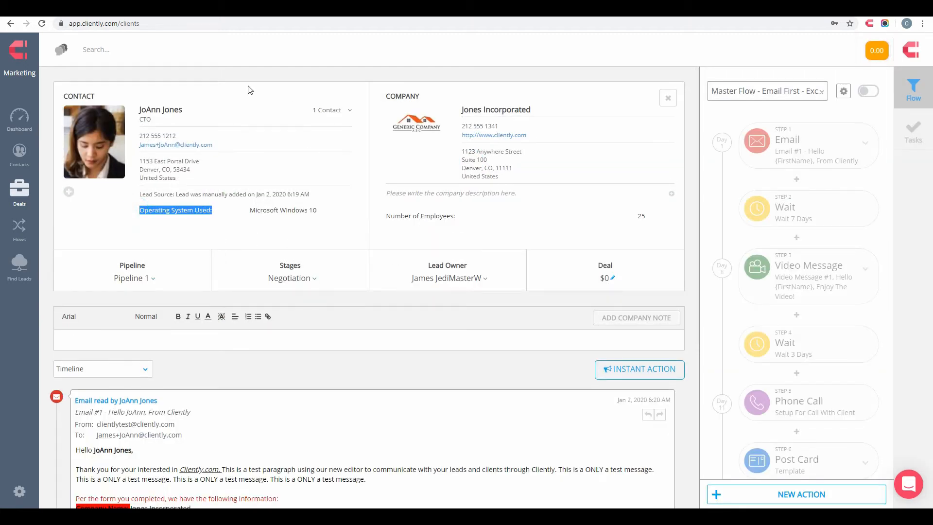
{"action": "left_click_drag", "start_coordinate": [386, 215], "coordinate": [453, 218]}
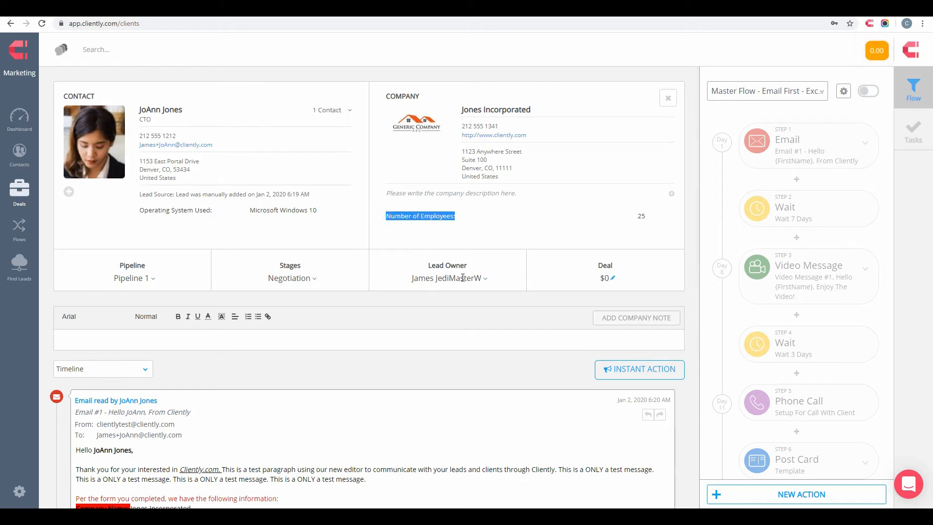
Open the contact's Operating System Used value for editing and save it as Microsoft Windows 10
{"action": "left_click", "coordinate": [289, 217]}
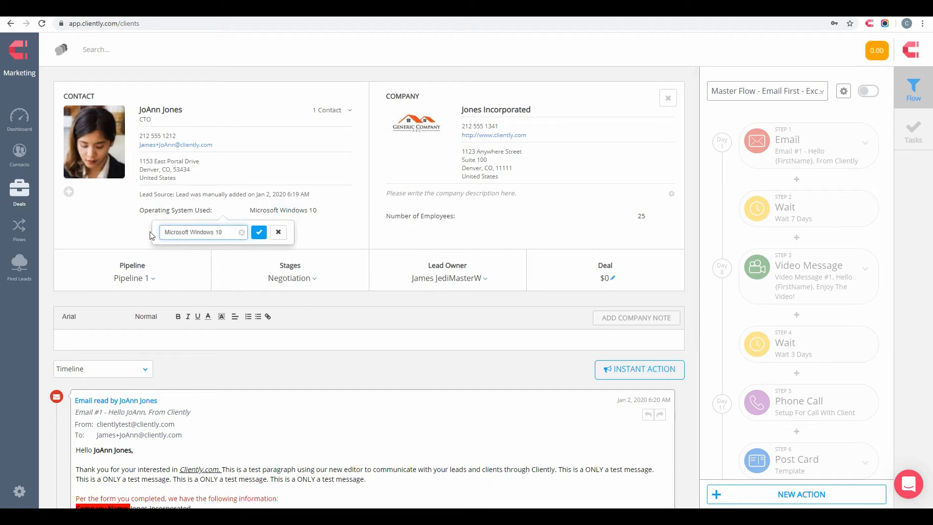
{"action": "left_click", "coordinate": [259, 233]}
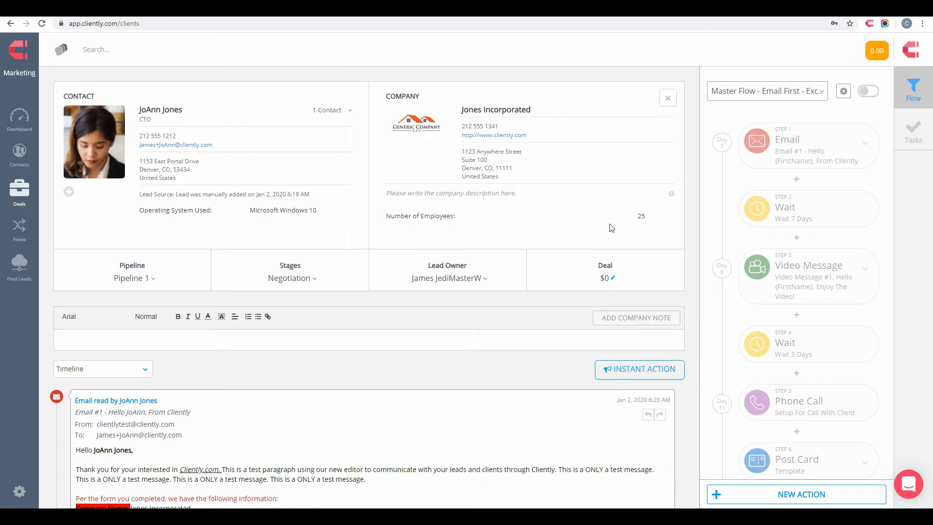
Open the company's Number of Employees value for editing, dismiss the edit, and close the deal
{"action": "left_click", "coordinate": [642, 217]}
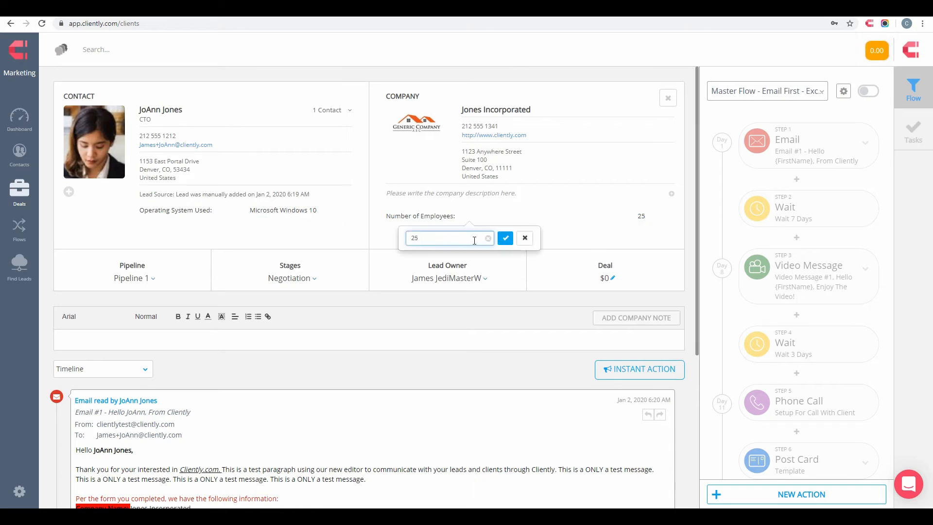
{"action": "left_click", "coordinate": [526, 239]}
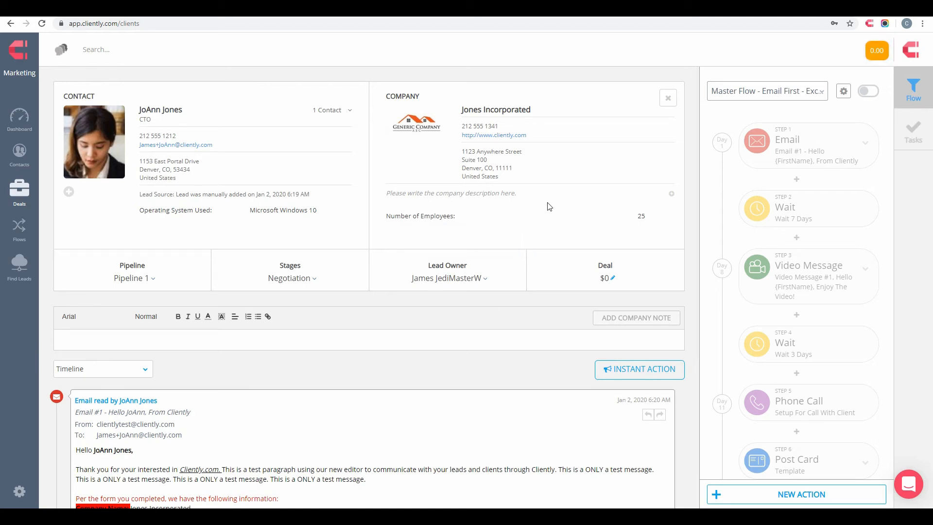
{"action": "left_click", "coordinate": [667, 97]}
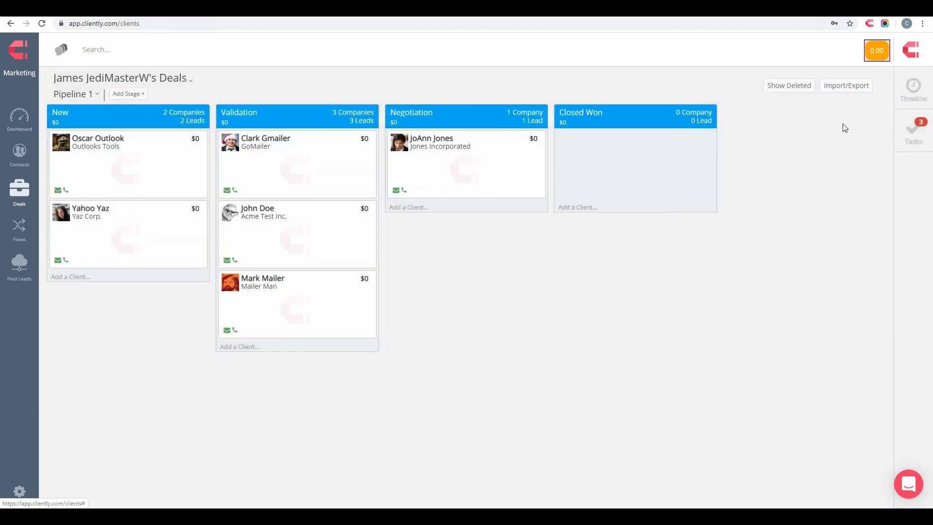
Load Custom field list.csv into the lead import and examine its columns against the Cliently fields
{"action": "left_click", "coordinate": [848, 92]}
{"action": "left_click", "coordinate": [490, 257]}
{"action": "left_click", "coordinate": [529, 144]}
{"action": "left_click", "coordinate": [812, 432]}
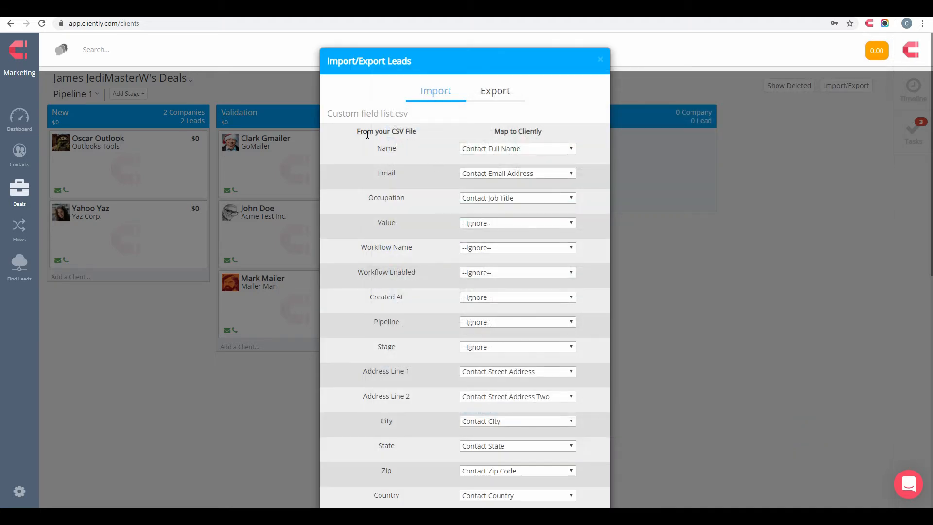
{"action": "left_click_drag", "start_coordinate": [356, 136], "coordinate": [384, 132]}
{"action": "left_click_drag", "start_coordinate": [491, 131], "coordinate": [547, 139]}
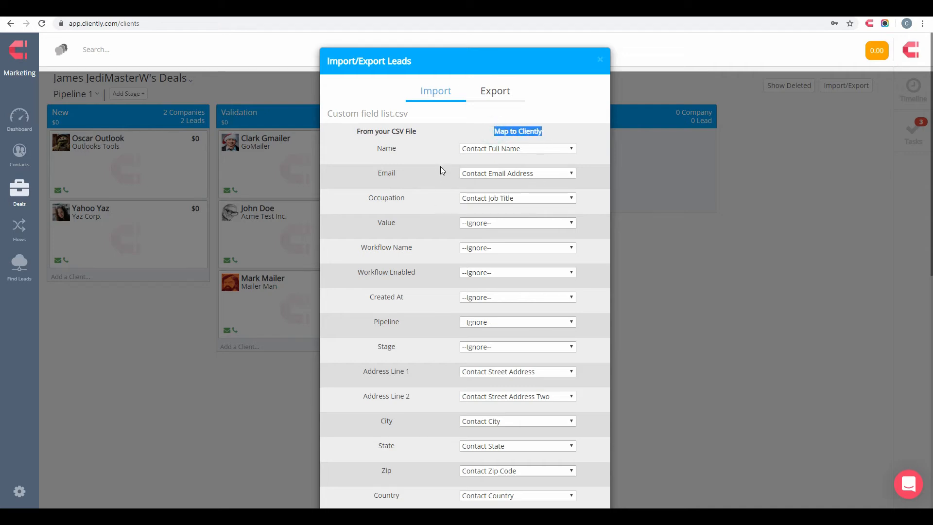
Map the CSV column Operating System Used to the Contact: Operating System Use custom field
{"action": "scroll", "coordinate": [442, 223], "scroll_direction": "down", "scroll_amount": 10}
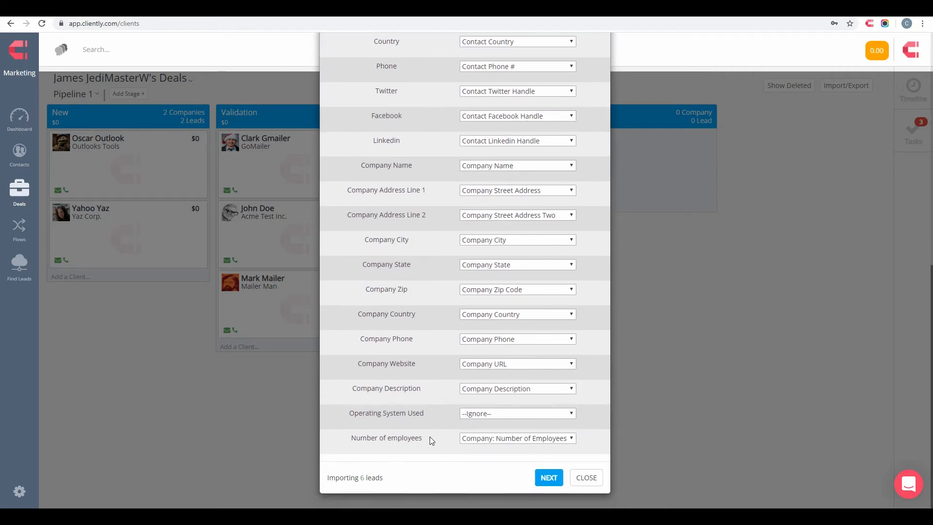
{"action": "left_click_drag", "start_coordinate": [345, 413], "coordinate": [430, 414]}
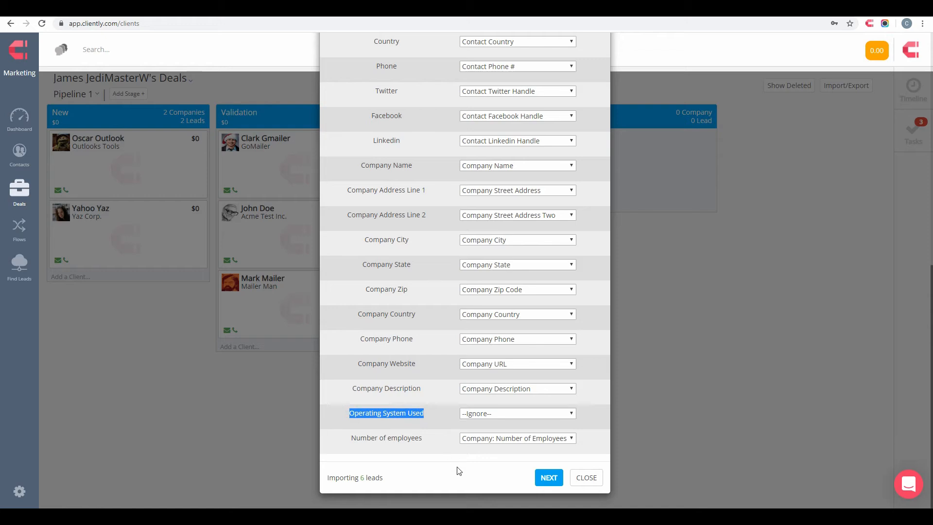
{"action": "left_click", "coordinate": [508, 416]}
{"action": "scroll", "coordinate": [508, 291], "scroll_direction": "down", "scroll_amount": 1}
{"action": "scroll", "coordinate": [507, 292], "scroll_direction": "down", "scroll_amount": 3}
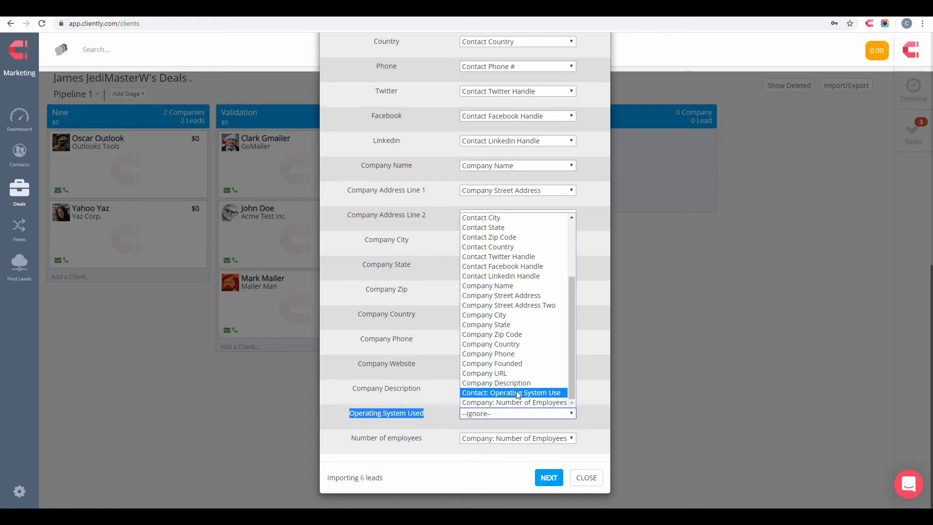
{"action": "left_click", "coordinate": [553, 393]}
Check the Number of employees column's mapping against the available custom fields and close the import without proceeding
{"action": "left_click_drag", "start_coordinate": [411, 438], "coordinate": [432, 440]}
{"action": "left_click", "coordinate": [511, 438]}
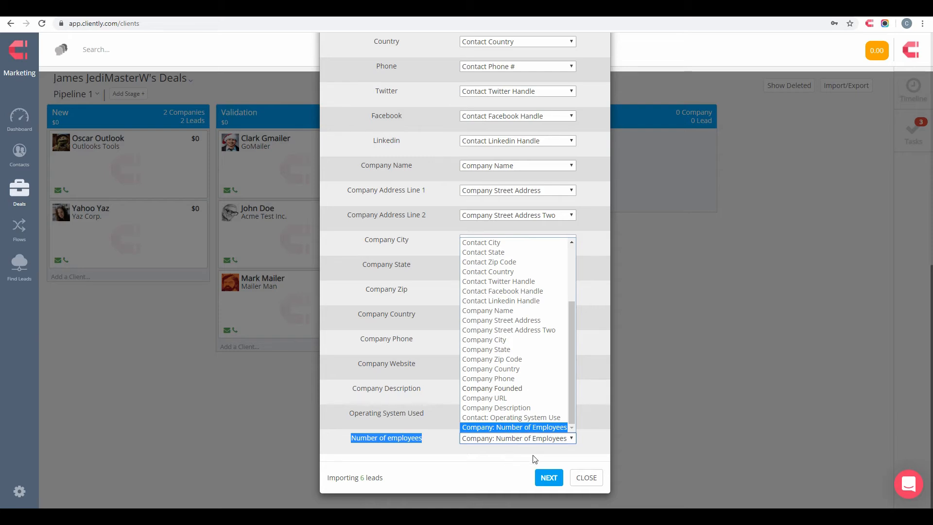
{"action": "left_click", "coordinate": [602, 439]}
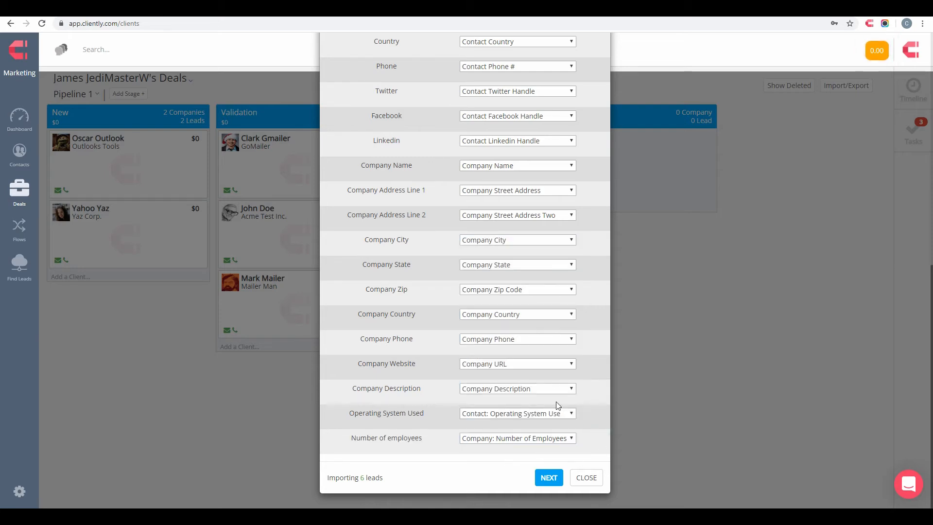
{"action": "left_click", "coordinate": [530, 438]}
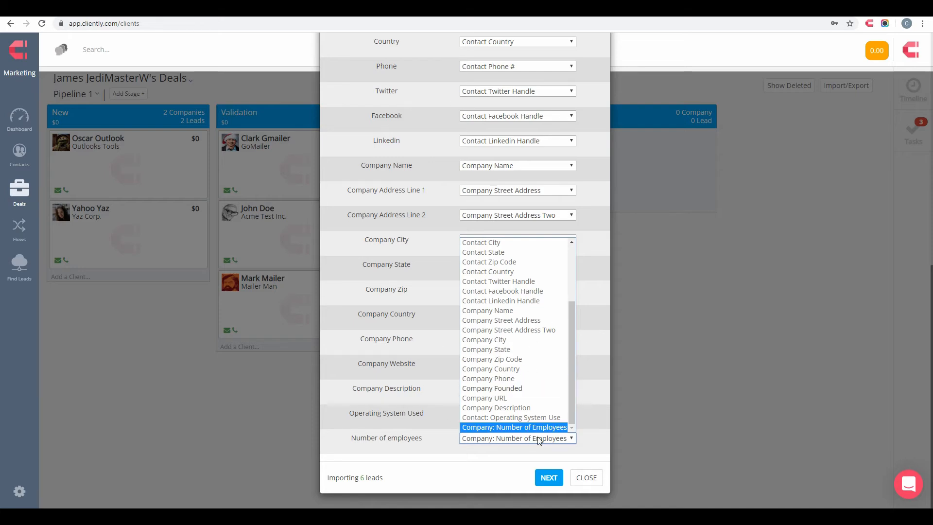
{"action": "left_click", "coordinate": [598, 482]}
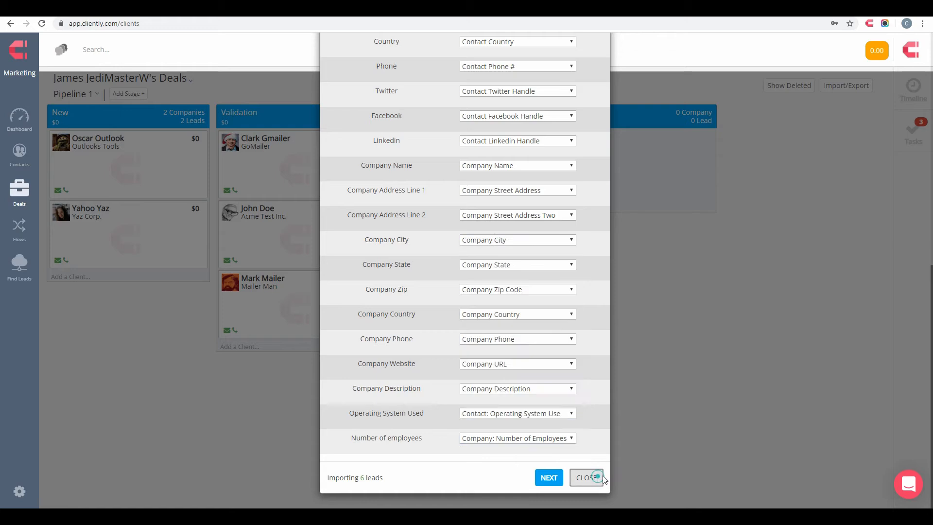
{"action": "left_click", "coordinate": [598, 482]}
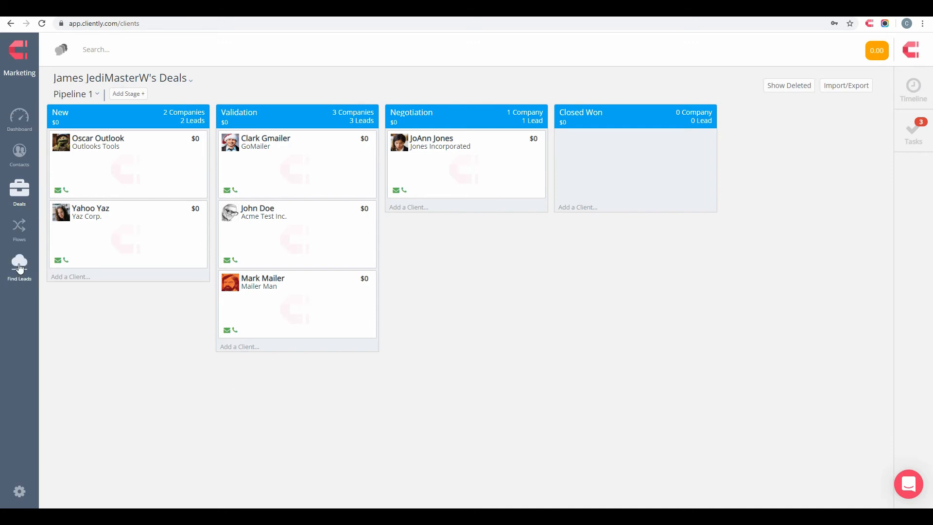
Open the flows and examine the merge fields, including custom fields, available for the Step 1 email's subject
{"action": "left_click", "coordinate": [19, 229]}
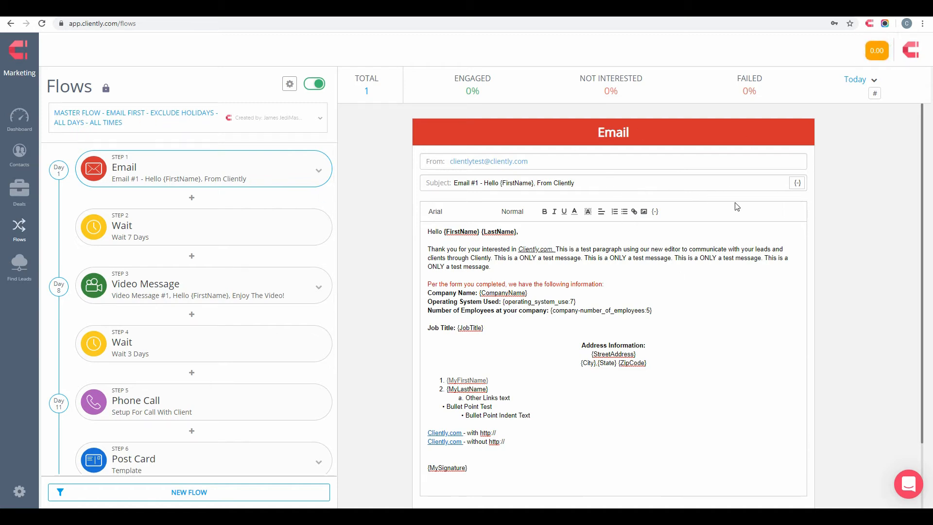
{"action": "left_click_drag", "start_coordinate": [500, 184], "coordinate": [533, 183]}
{"action": "left_click", "coordinate": [649, 182]}
{"action": "left_click", "coordinate": [798, 183]}
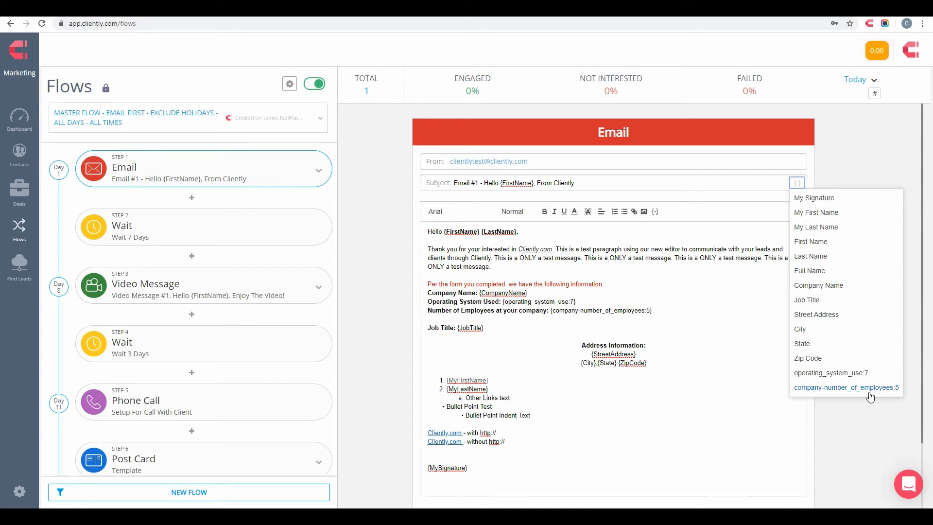
{"action": "left_click", "coordinate": [662, 320]}
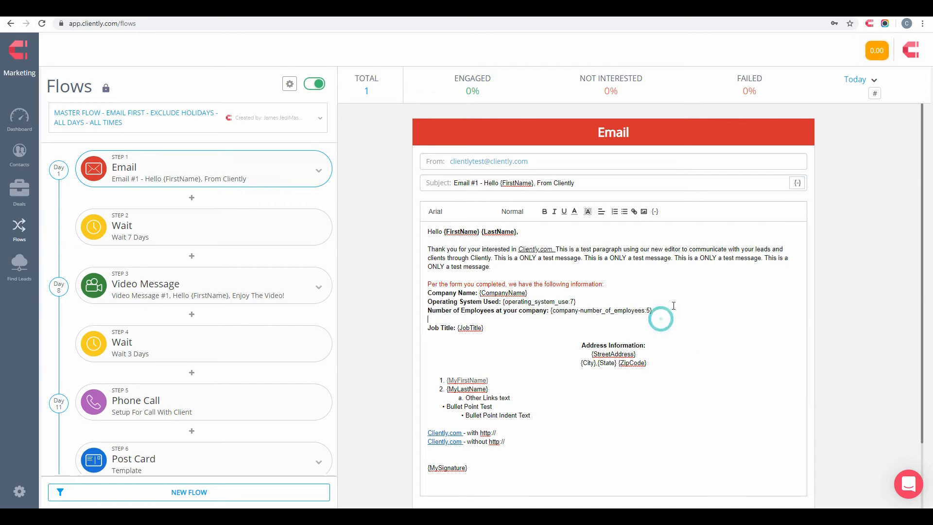
Examine the company-number_of_employees merge field in the body of the Step 1 email
{"action": "left_click", "coordinate": [661, 311]}
{"action": "left_click_drag", "start_coordinate": [677, 313], "coordinate": [550, 313]}
{"action": "left_click", "coordinate": [661, 313]}
{"action": "left_click", "coordinate": [660, 319]}
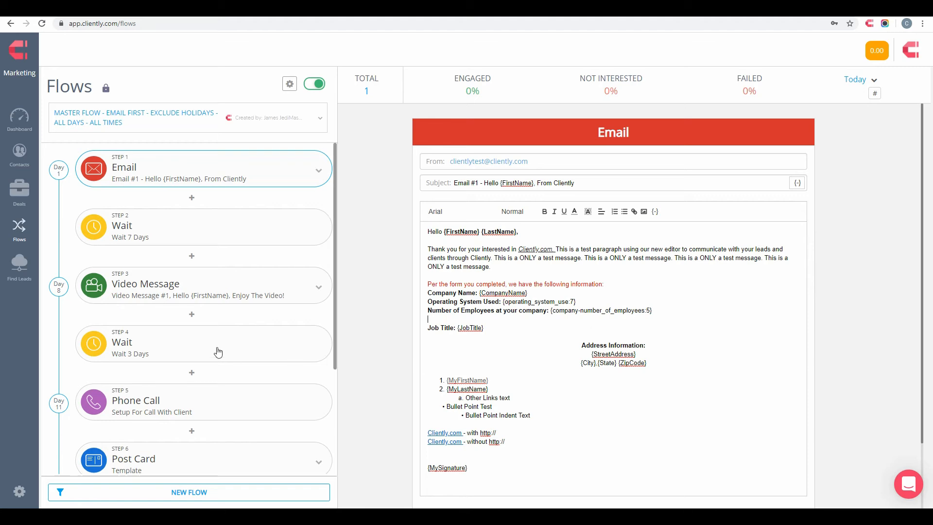
{"action": "scroll", "coordinate": [729, 316], "scroll_direction": "down", "scroll_amount": 2}
{"action": "triple_click", "coordinate": [676, 231]}
{"action": "key", "text": "BackSpace"}
{"action": "right_click", "coordinate": [665, 242]}
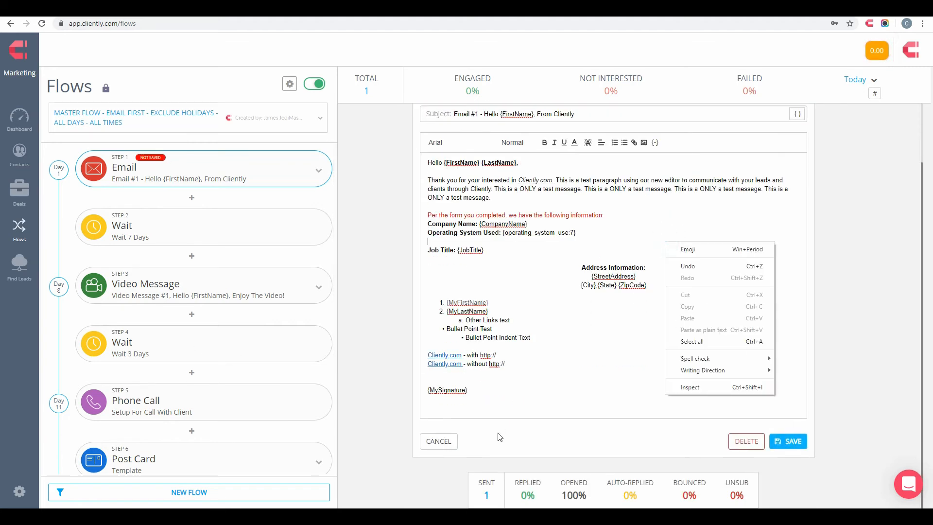
{"action": "left_click", "coordinate": [442, 441]}
{"action": "left_click", "coordinate": [442, 440]}
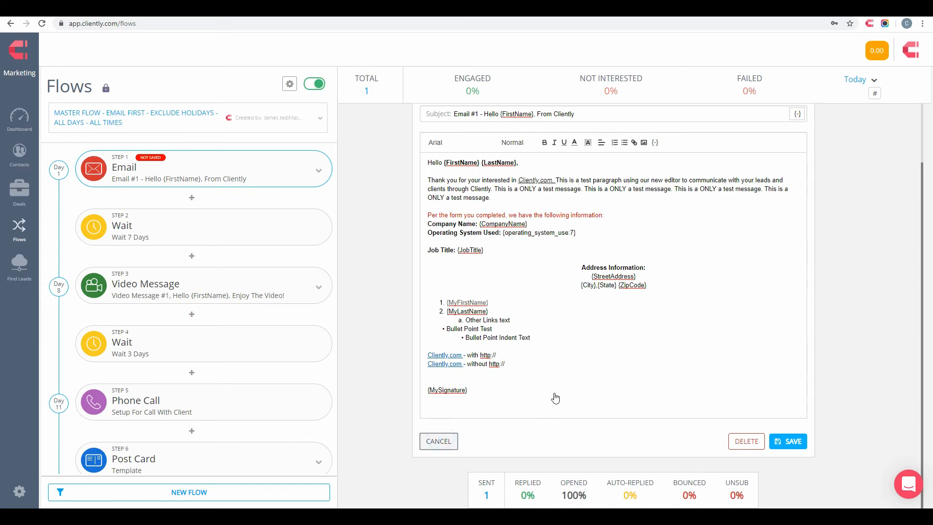
Reopen the flow's Step 1 email and view its Step 3 video message
{"action": "left_click", "coordinate": [253, 183]}
{"action": "left_click", "coordinate": [261, 238]}
{"action": "left_click", "coordinate": [244, 172]}
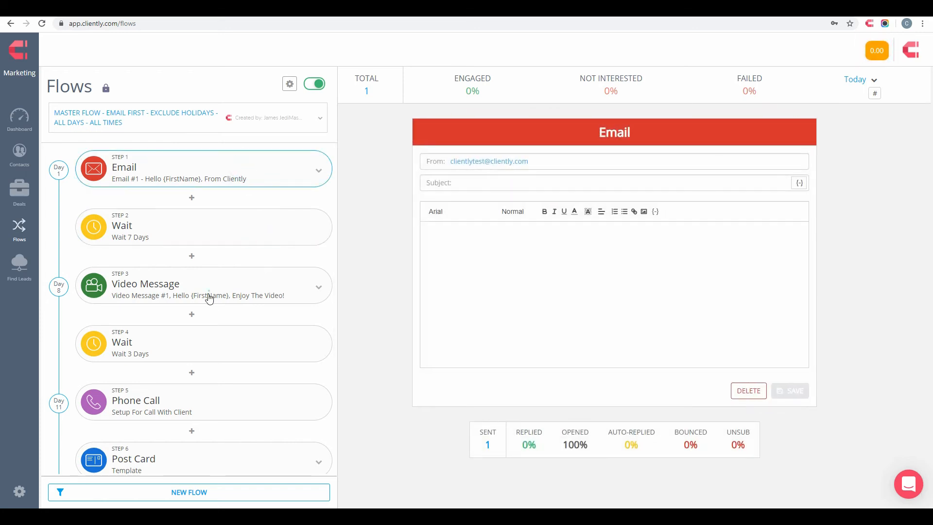
{"action": "left_click", "coordinate": [209, 297]}
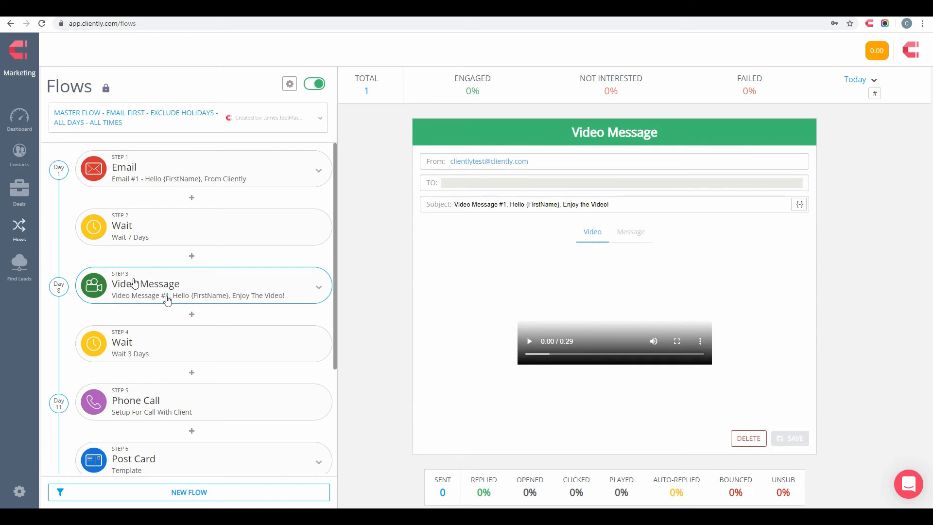
Open the Jones Incorporated deal and reassign the Master Flow - Email First workflow, accepting deletion of the current one
{"action": "left_click", "coordinate": [19, 192]}
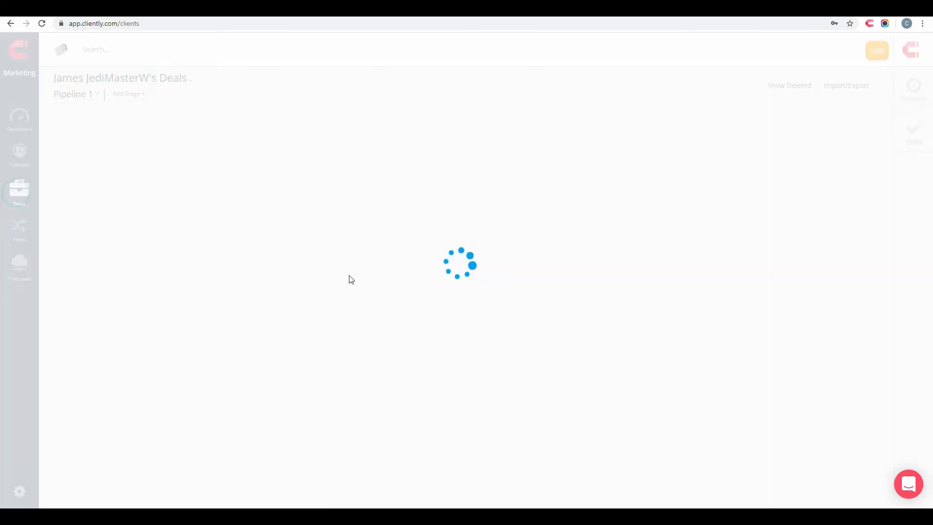
{"action": "left_click", "coordinate": [443, 194]}
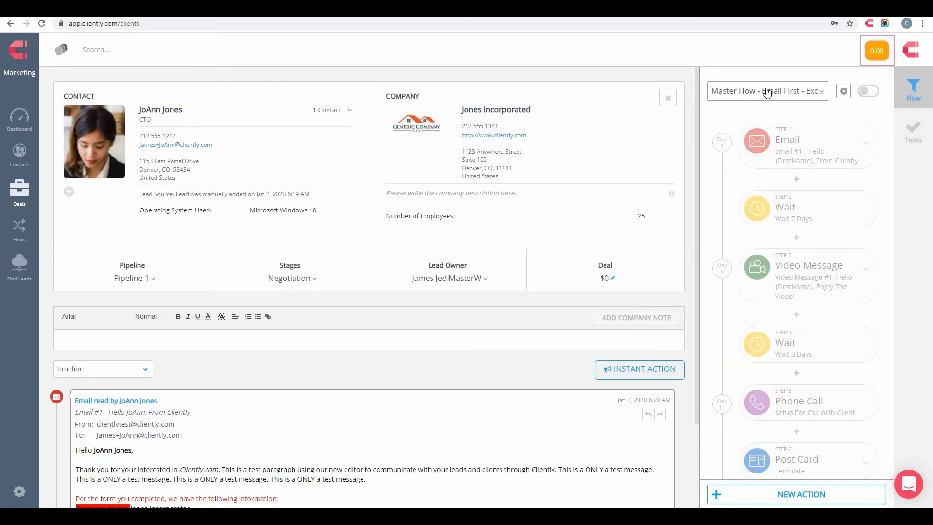
{"action": "left_click", "coordinate": [761, 97]}
{"action": "left_click", "coordinate": [792, 133]}
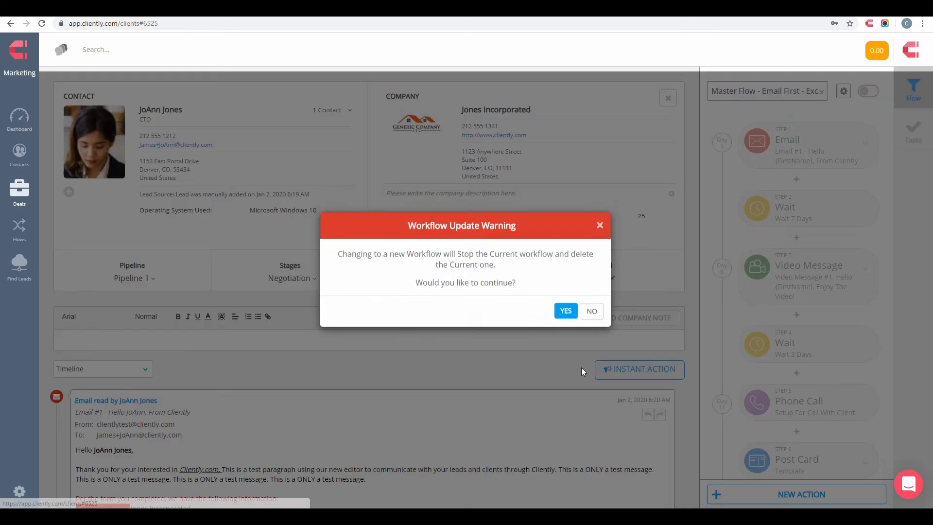
{"action": "left_click", "coordinate": [564, 310]}
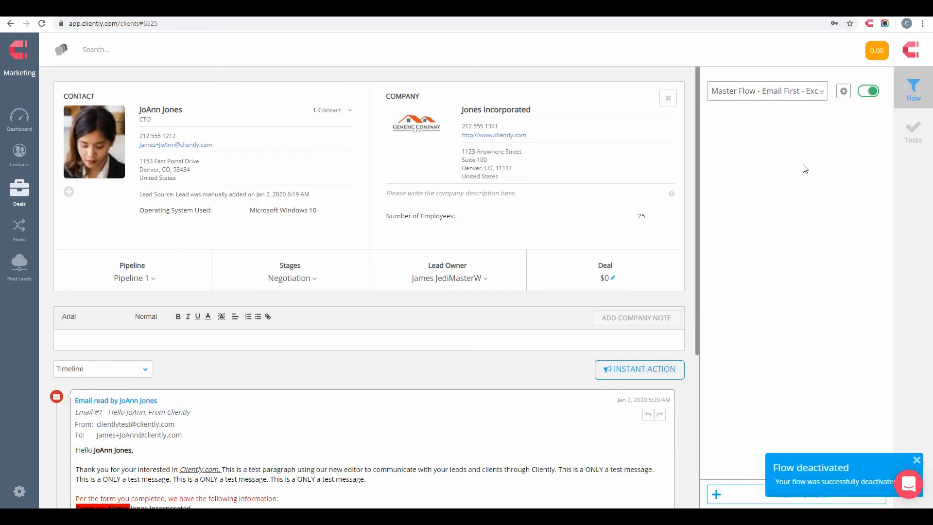
Save the deal's Step 1 email and enable the workflow to start immediately
{"action": "left_click", "coordinate": [829, 142]}
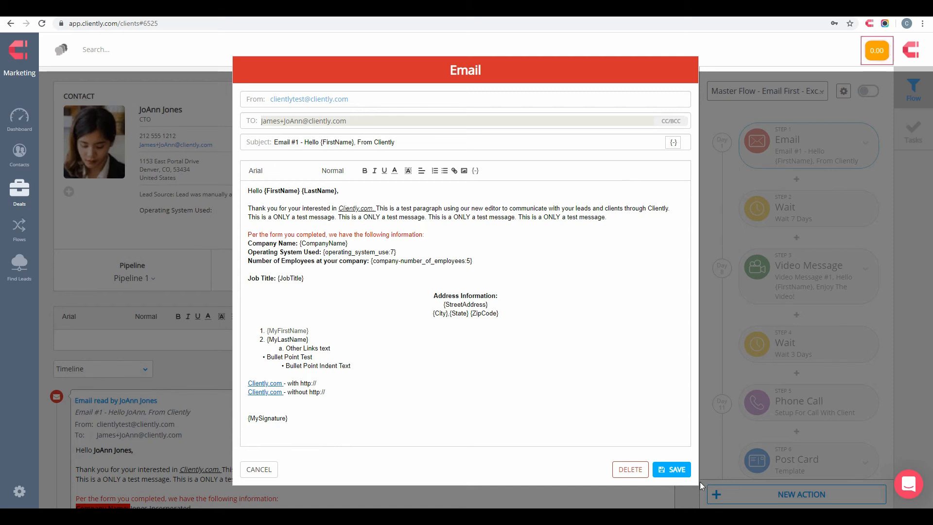
{"action": "left_click", "coordinate": [672, 470]}
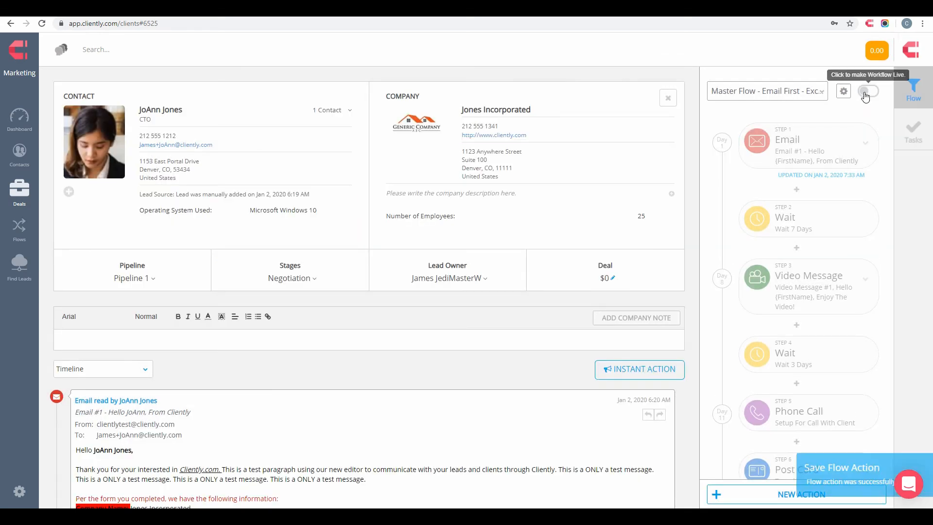
{"action": "left_click", "coordinate": [866, 93]}
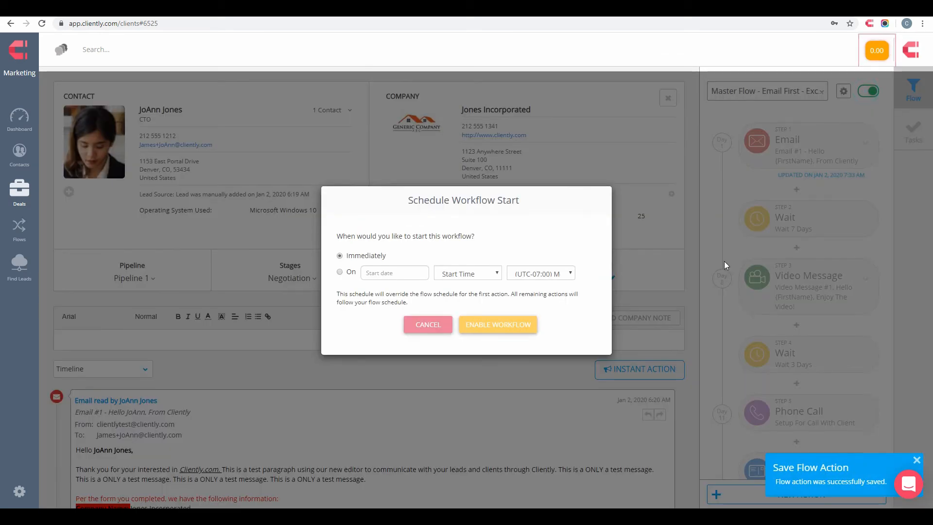
{"action": "left_click", "coordinate": [496, 324]}
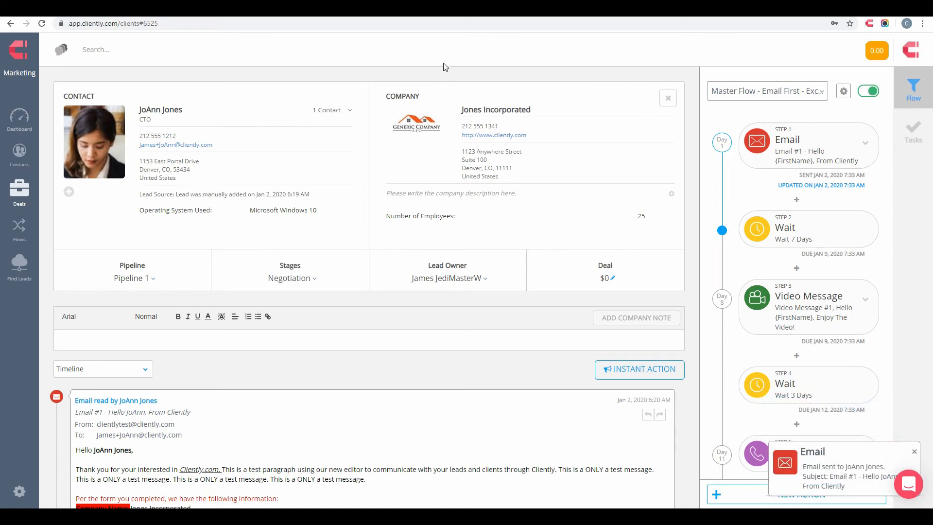
Switch to Gmail to check the custom field values in the received email, and return to Cliently to close the deal
{"action": "key", "text": "alt+Tab"}
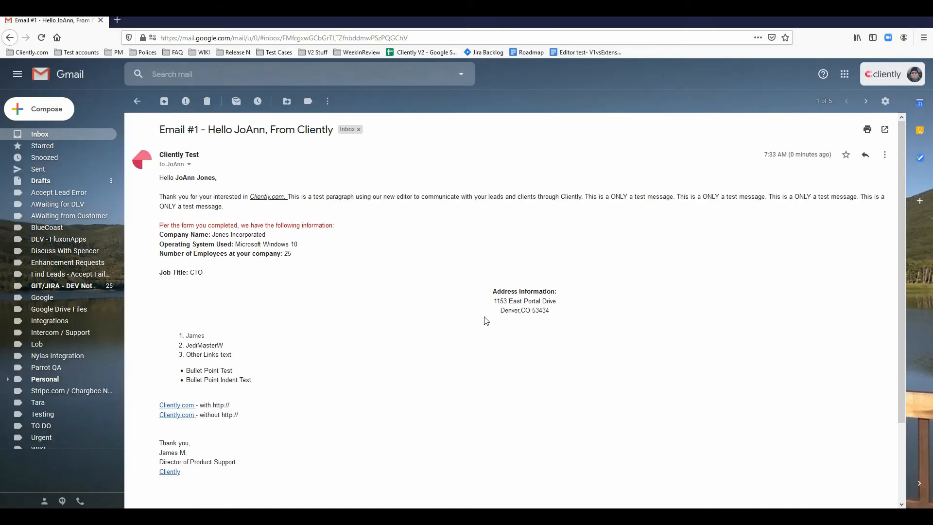
{"action": "mouse_move", "coordinate": [158, 245]}
{"action": "left_mouse_down"}
{"action": "mouse_move", "coordinate": [294, 259]}
{"action": "mouse_move", "coordinate": [162, 252]}
{"action": "mouse_move", "coordinate": [160, 198]}
{"action": "mouse_move", "coordinate": [162, 245]}
{"action": "left_mouse_up"}
{"action": "left_click", "coordinate": [296, 260]}
{"action": "left_click", "coordinate": [316, 253]}
{"action": "left_click_drag", "start_coordinate": [234, 244], "coordinate": [327, 264]}
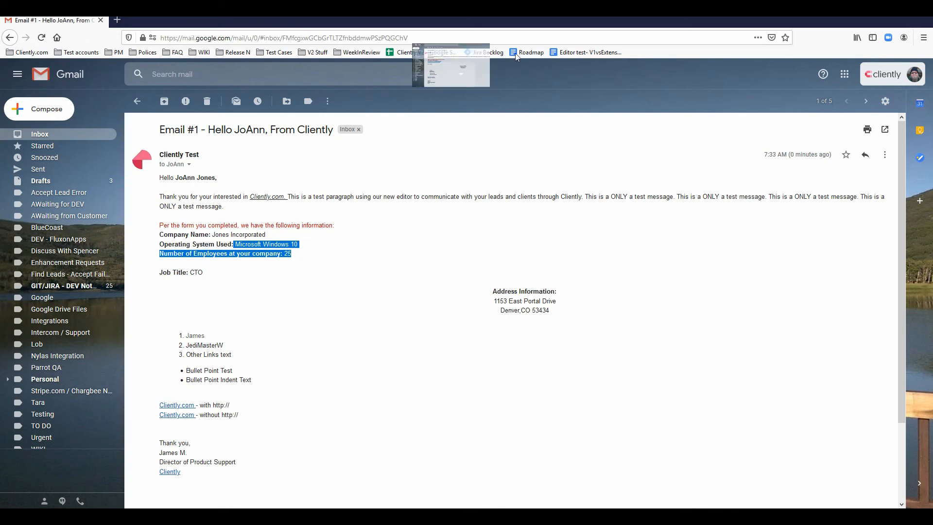
{"action": "key", "text": "alt+Tab"}
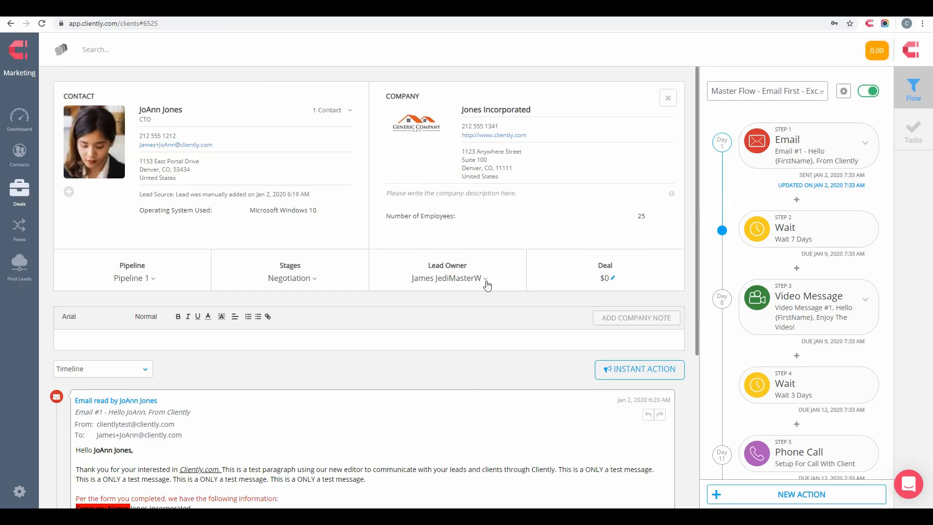
{"action": "left_click", "coordinate": [668, 98]}
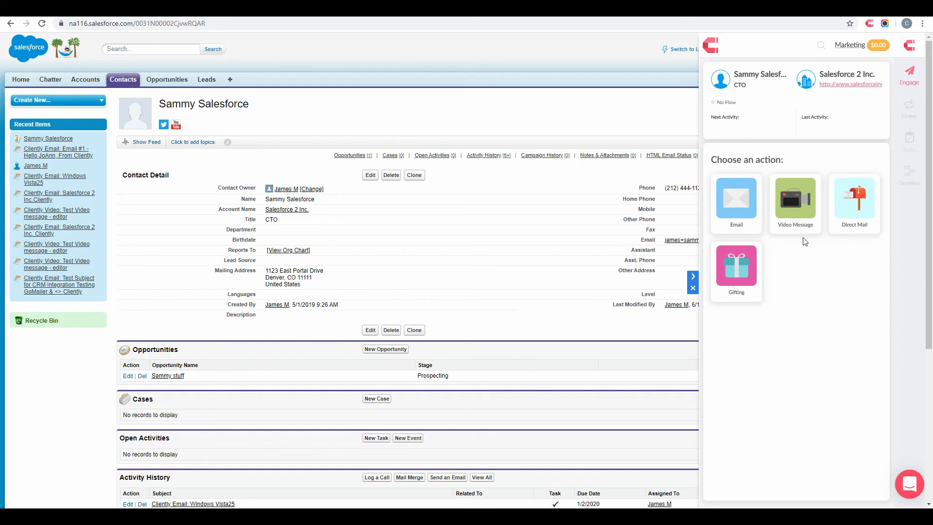
For the Salesforce 2 Inc. contact in Salesforce, choose the Master Flow - Email First flow in Cliently and open its Step 1 email
{"action": "left_click", "coordinate": [909, 110]}
{"action": "left_click", "coordinate": [765, 159]}
{"action": "left_click", "coordinate": [769, 194]}
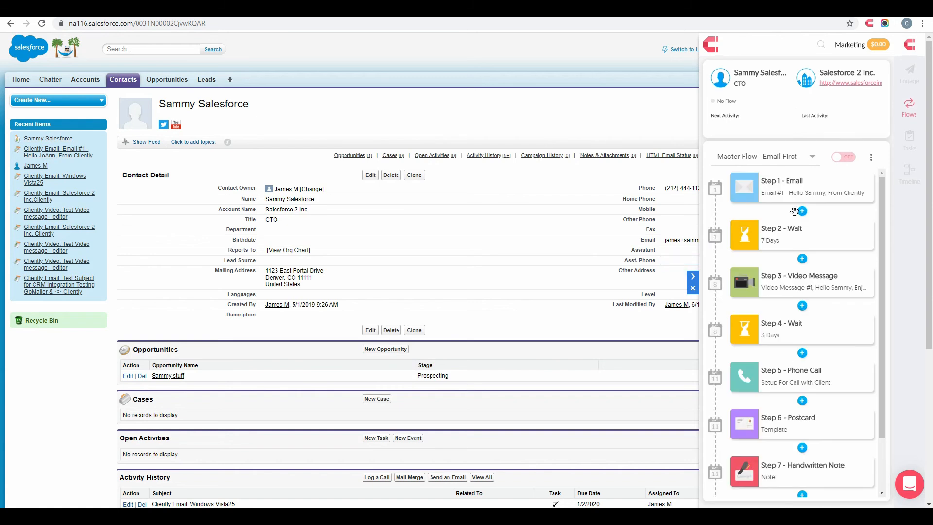
{"action": "left_click", "coordinate": [812, 189]}
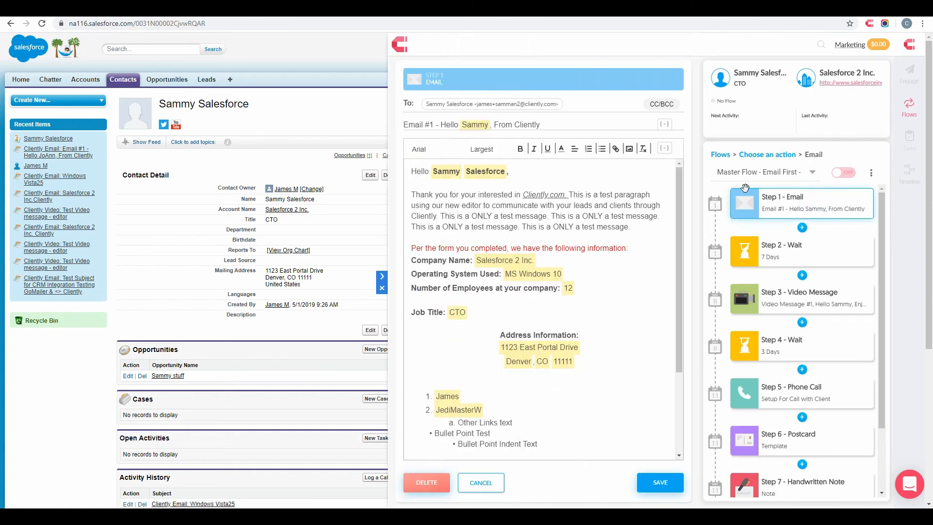
Examine the company name, operating system and number of employees values in the Step 1 email, and leave the email without saving
{"action": "triple_click", "coordinate": [581, 288]}
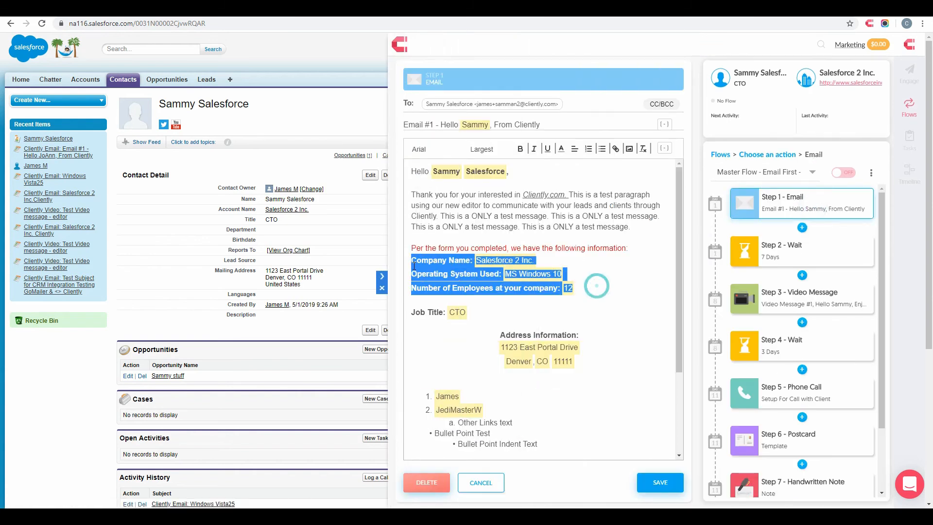
{"action": "left_click", "coordinate": [473, 488]}
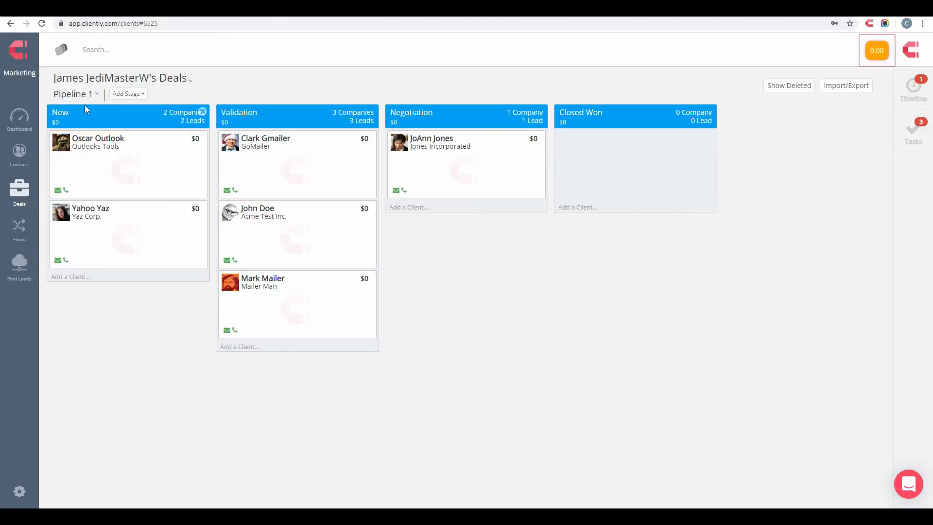
In Cliently's deals, switch to the Salesforce Leads pipeline, check the custom fields of the Salesforce 2 Inc. deal and close it
{"action": "left_click", "coordinate": [98, 92]}
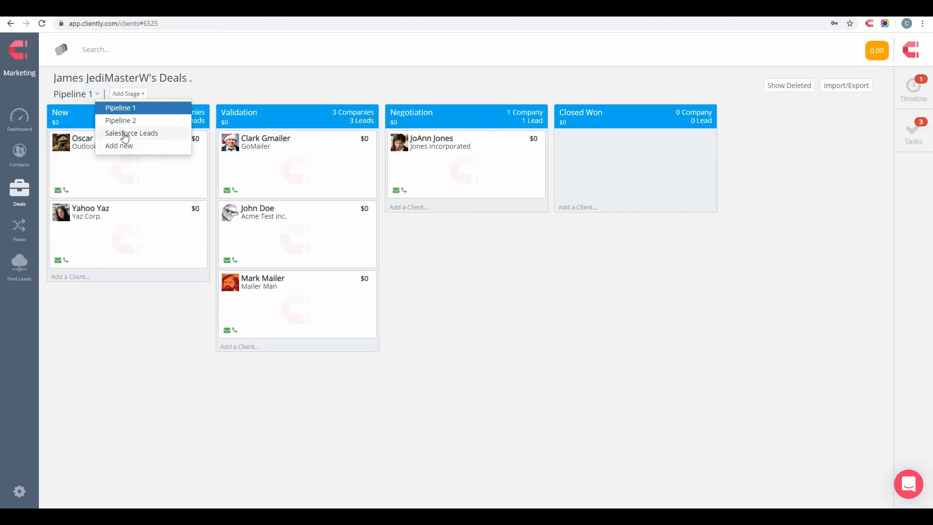
{"action": "left_click", "coordinate": [123, 132]}
{"action": "left_click", "coordinate": [120, 166]}
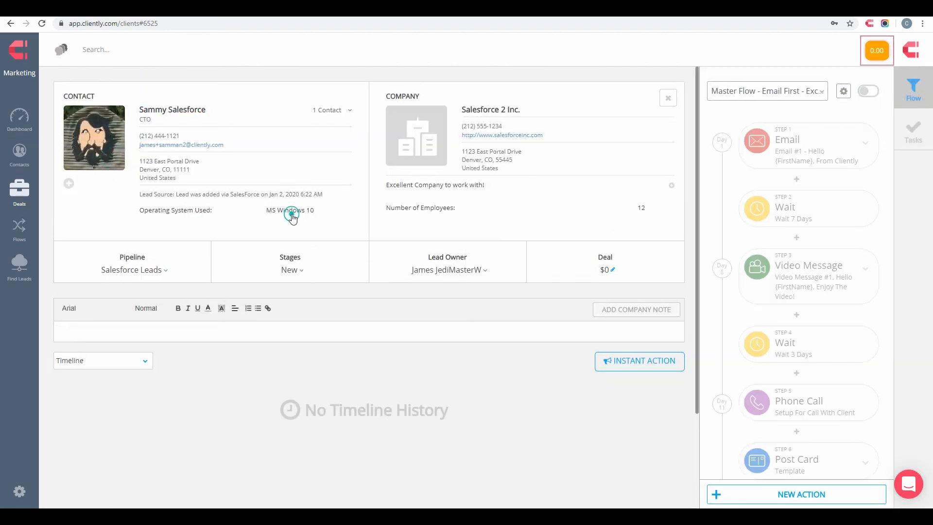
{"action": "left_click", "coordinate": [291, 210]}
{"action": "left_click", "coordinate": [666, 99]}
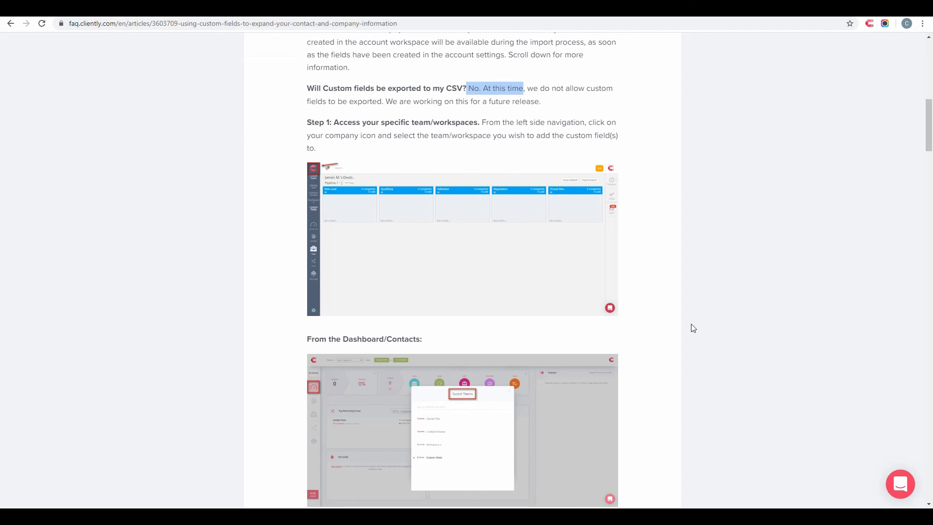
Review the Cliently FAQ article on using custom fields, from the introduction to the field creation steps and field types
{"action": "scroll", "coordinate": [656, 339], "scroll_direction": "down", "scroll_amount": 6}
{"action": "scroll", "coordinate": [646, 345], "scroll_direction": "down", "scroll_amount": 20}
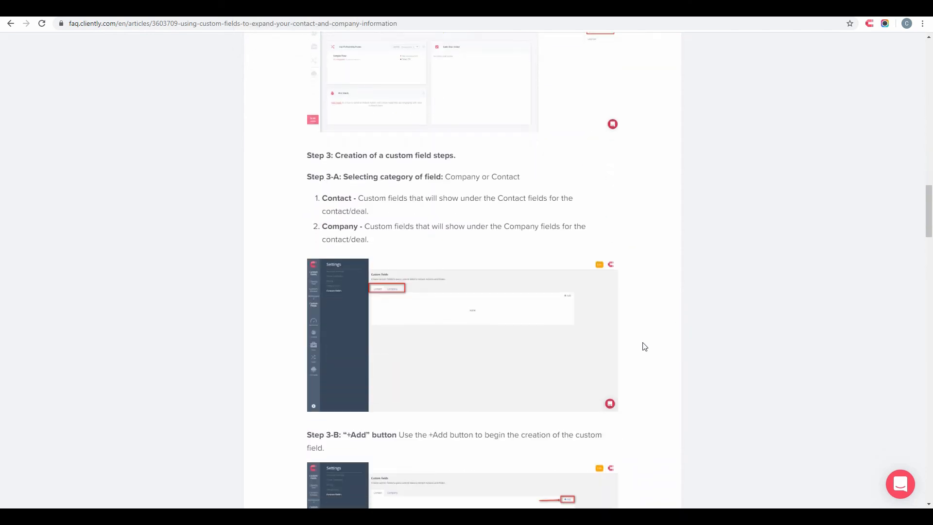
{"action": "scroll", "coordinate": [645, 358], "scroll_direction": "up", "scroll_amount": 20}
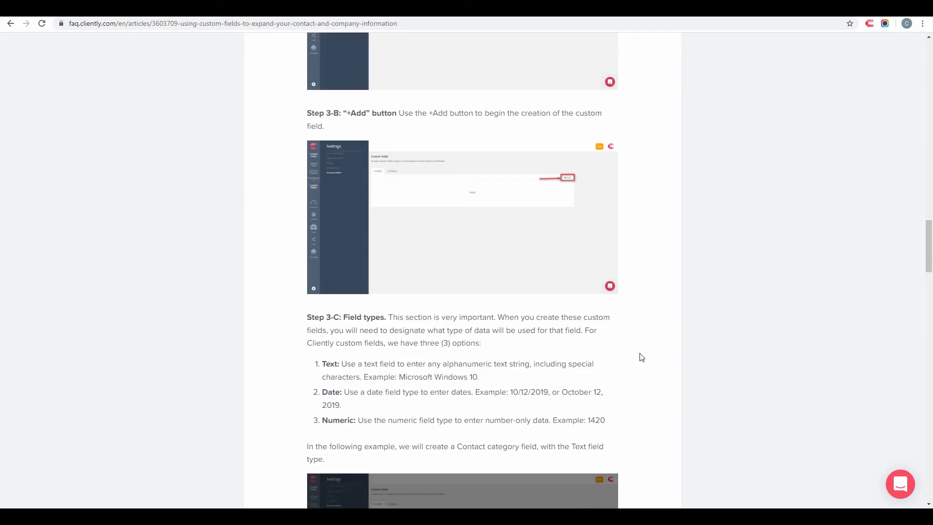
{"action": "scroll", "coordinate": [640, 359], "scroll_direction": "up", "scroll_amount": 6}
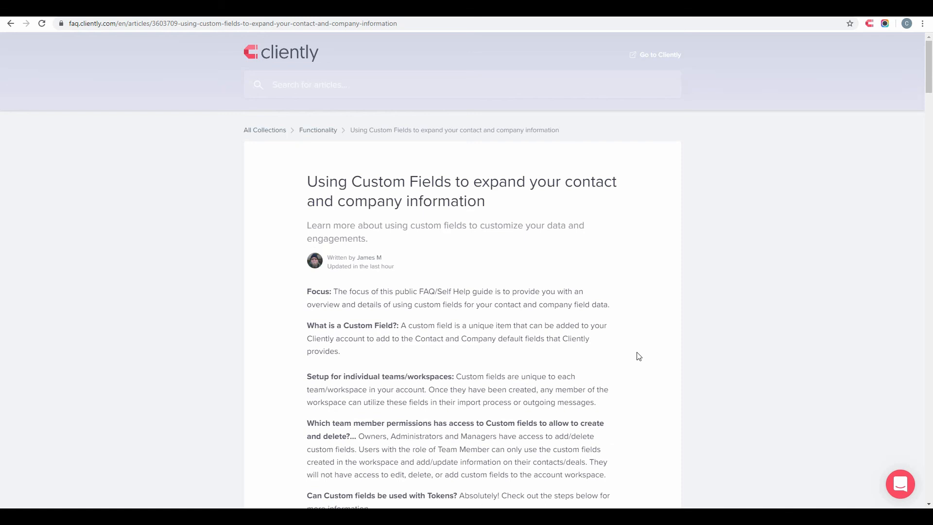
{"action": "scroll", "coordinate": [640, 357], "scroll_direction": "down", "scroll_amount": 3}
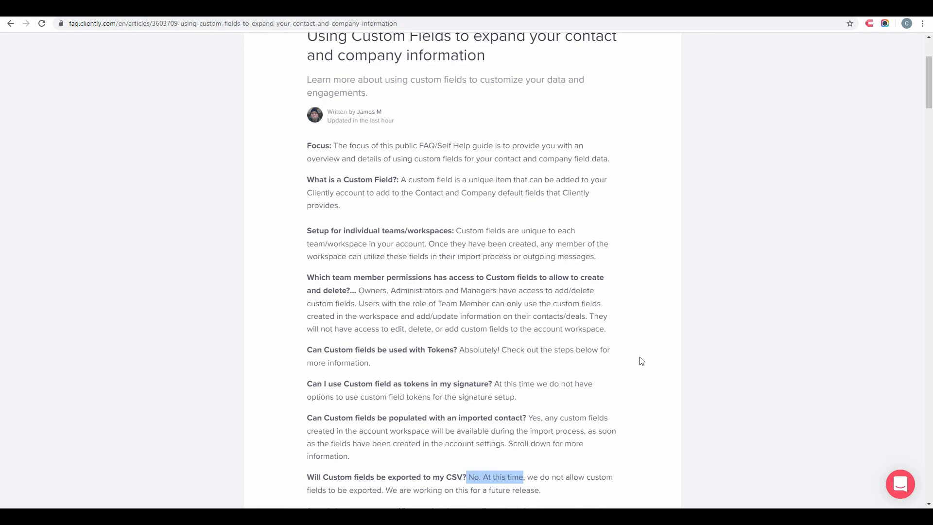
{"action": "scroll", "coordinate": [642, 363], "scroll_direction": "up", "scroll_amount": 3}
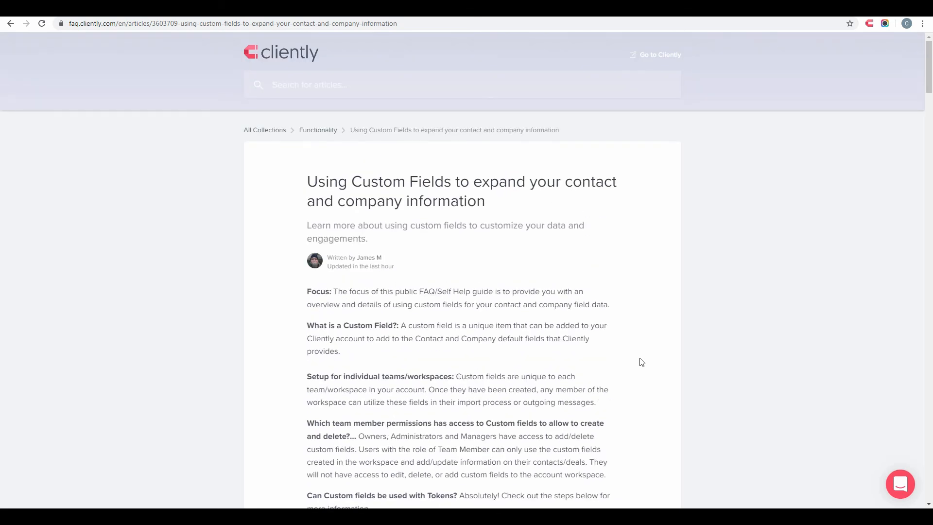